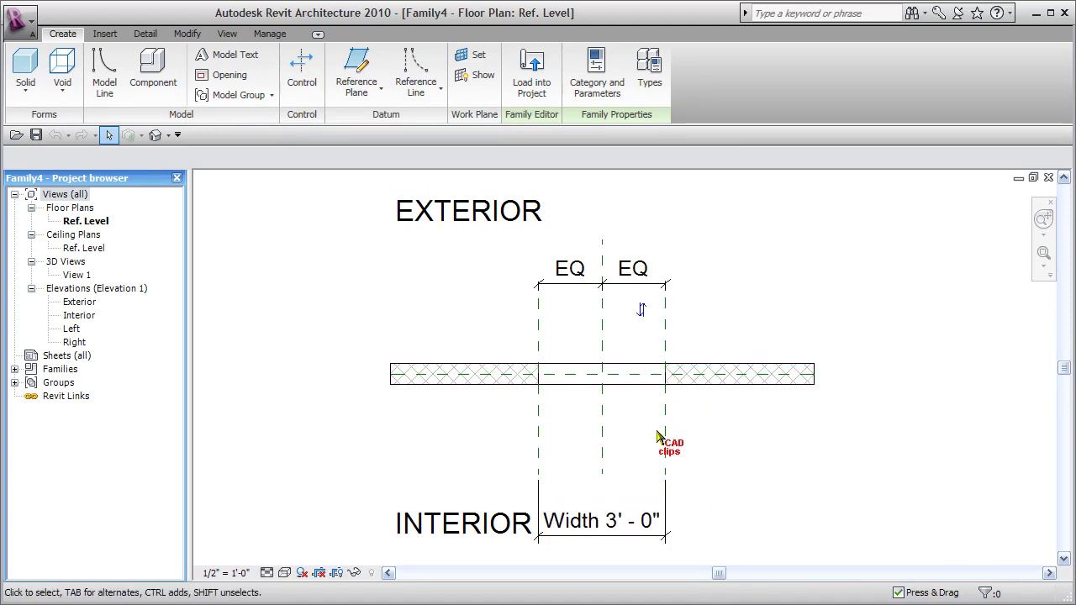
Zoom the Exterior elevation onto the rectangular opening (3'-0" sill, 4'-0" high) and select it
double_click(80, 302)
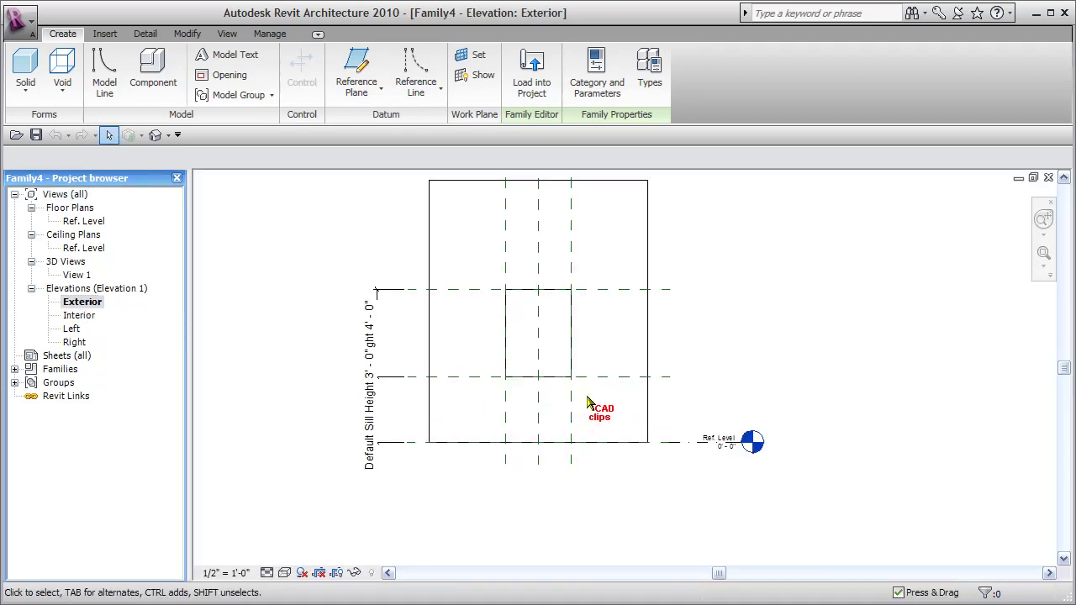
scroll(588, 404, "up", 3)
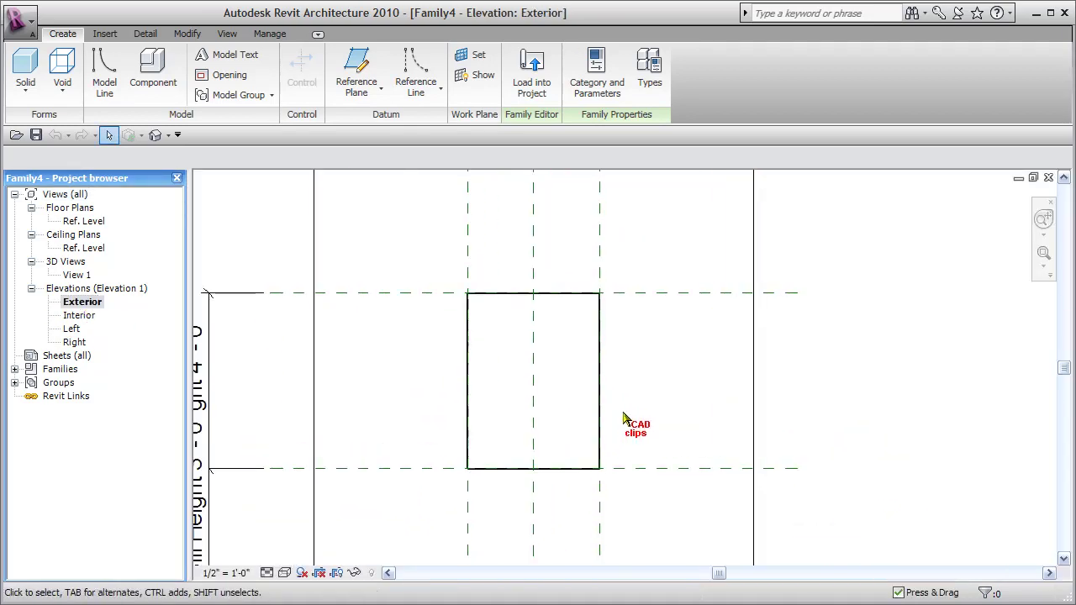
middle_click_drag(636, 425, 641, 422)
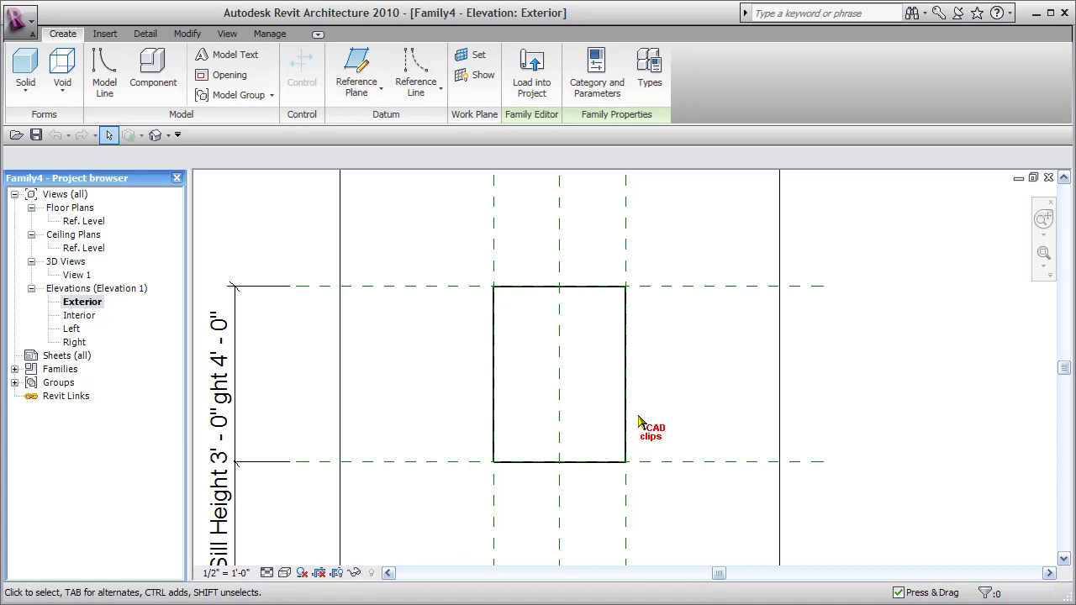
middle_click_drag(666, 380, 642, 373)
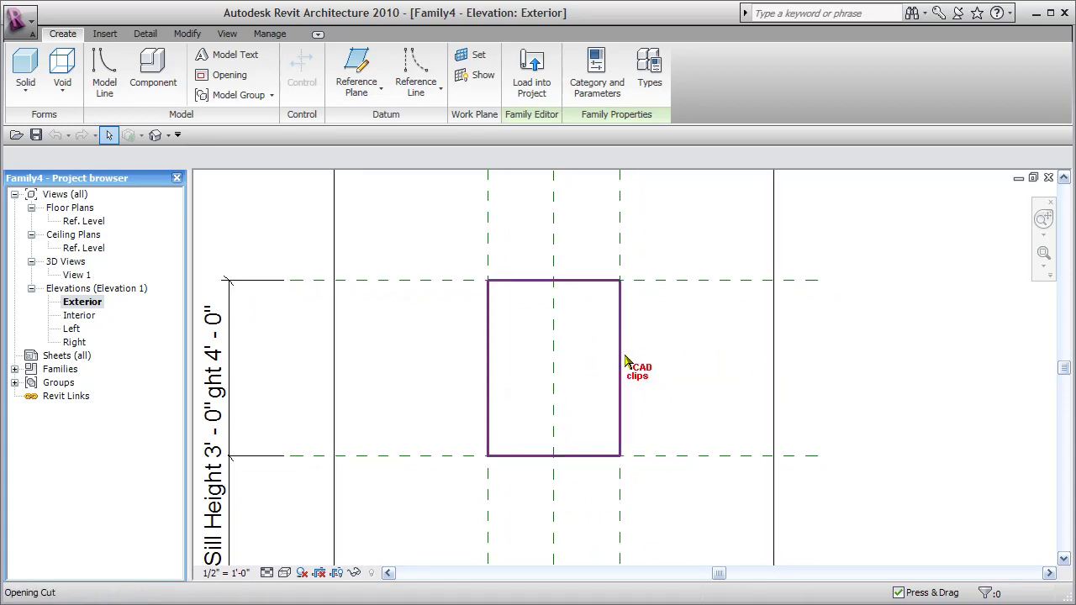
left_click(623, 362)
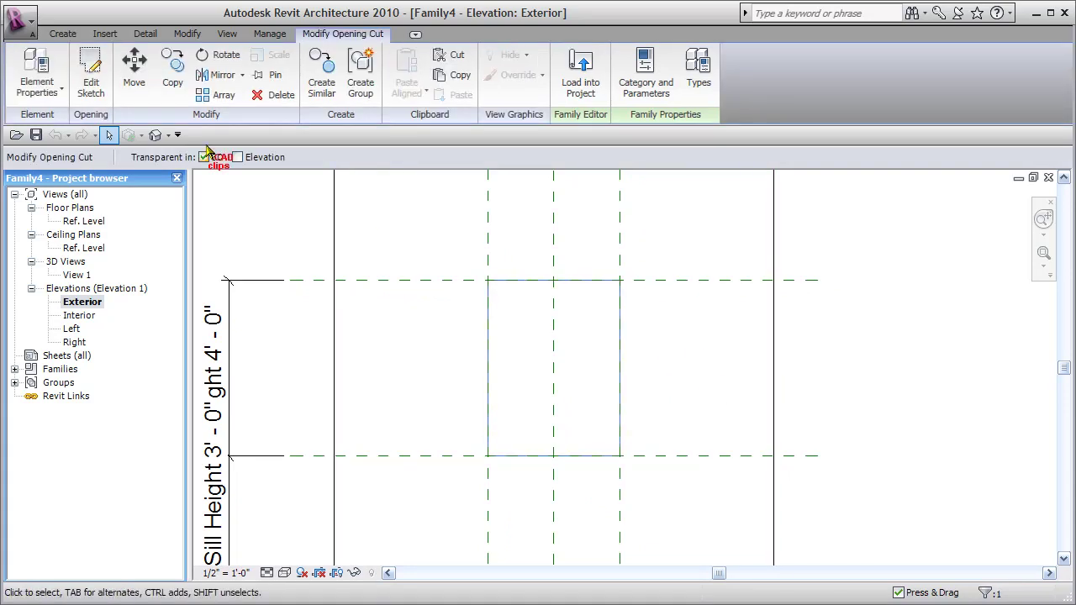
Edit the opening's boundary sketch and pick its straight top line for removal
left_click(91, 77)
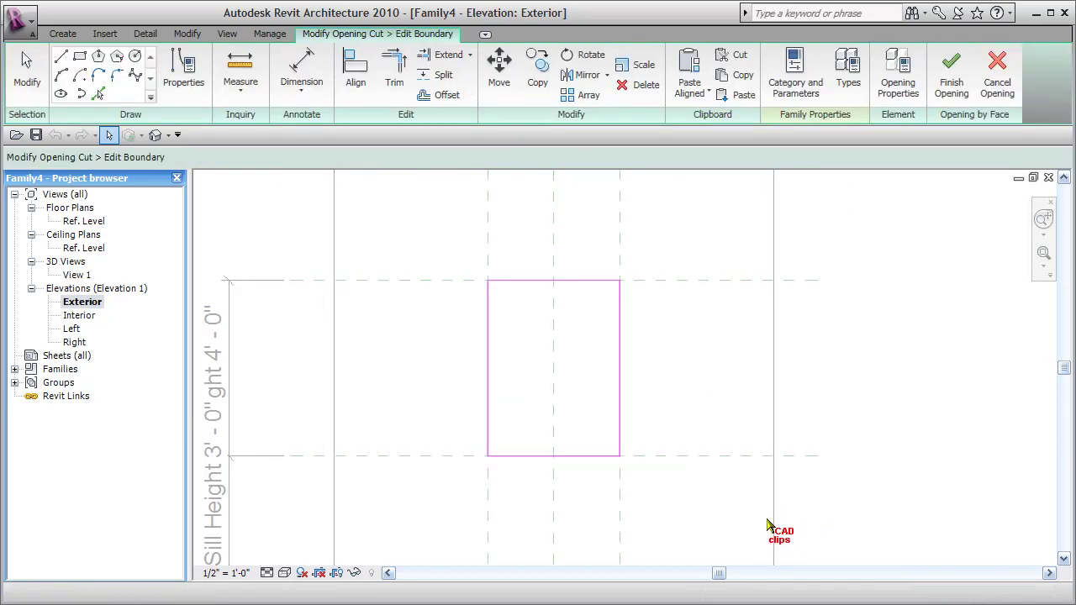
left_click(582, 282)
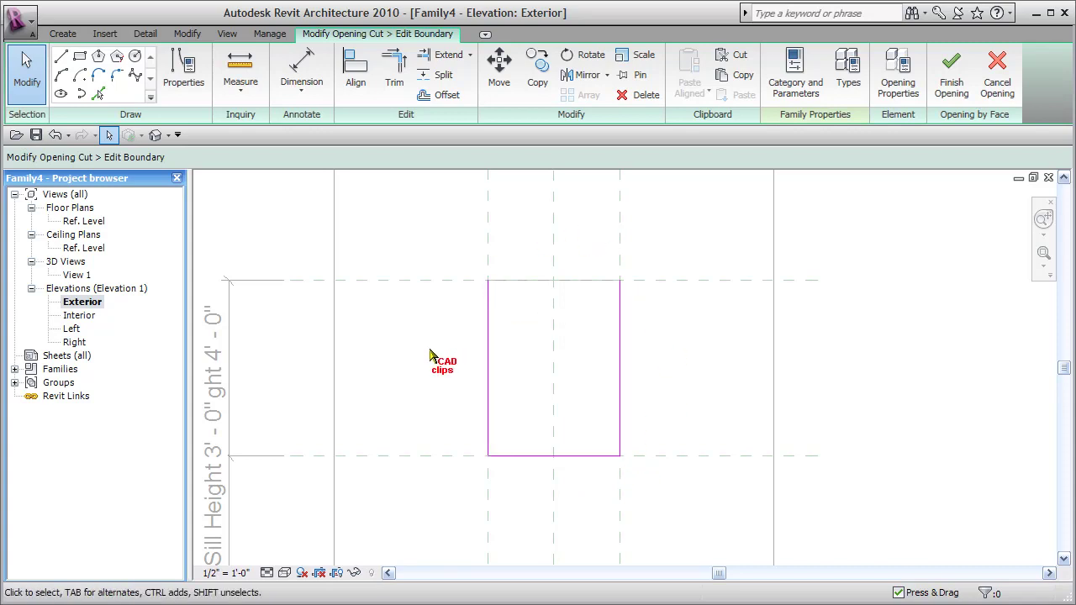
Draw a 1'-6" radius semicircular arc between the opening's top-left and top-right corners
left_click(62, 75)
left_click(489, 280)
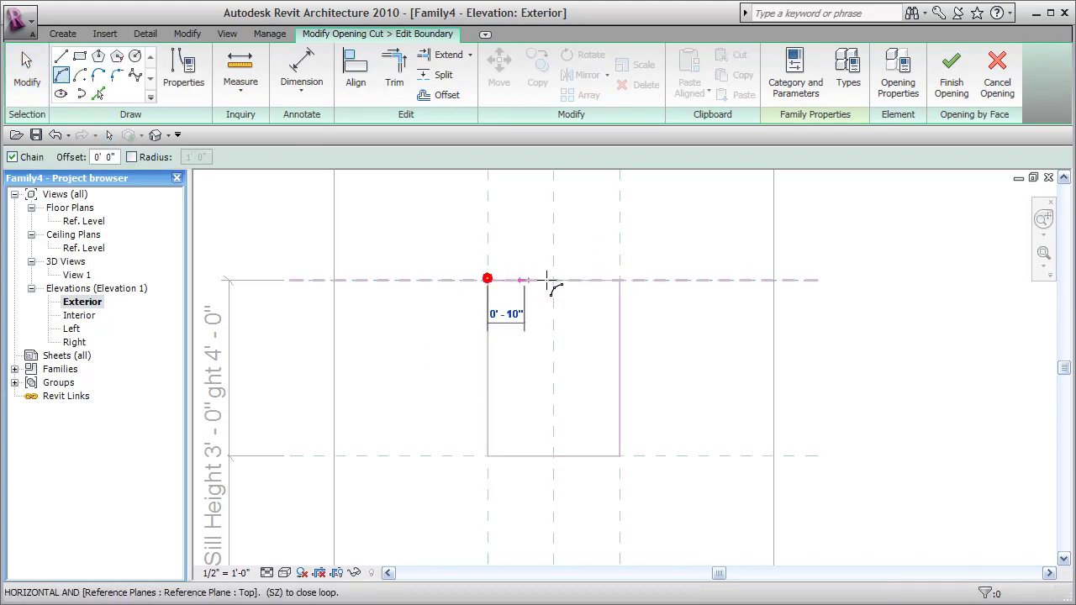
left_click(619, 281)
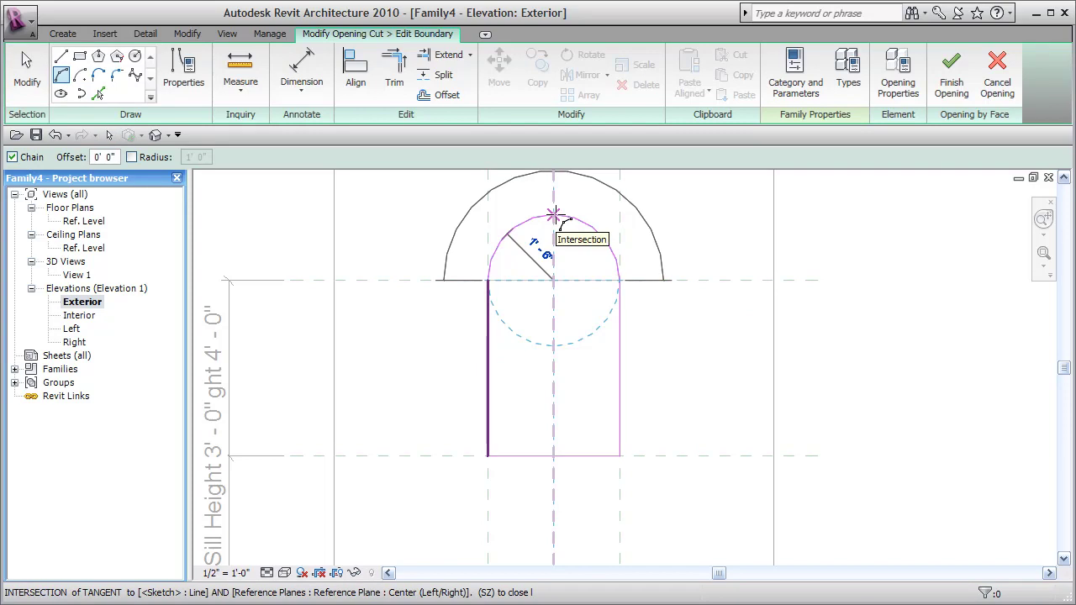
left_click(554, 216)
key("Escape")
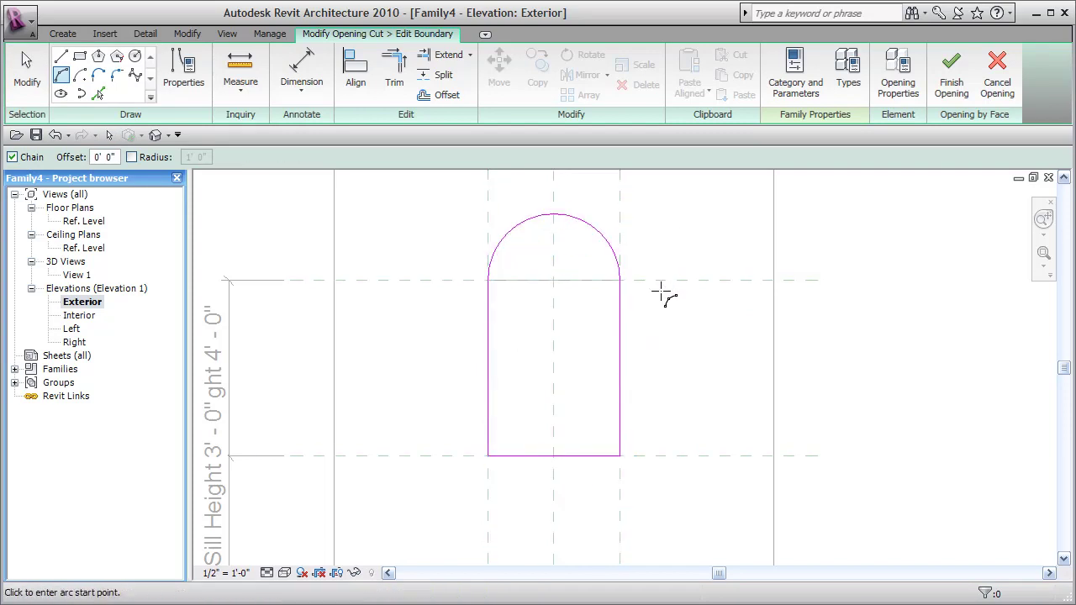
key("Escape")
scroll(631, 287, "up", 2)
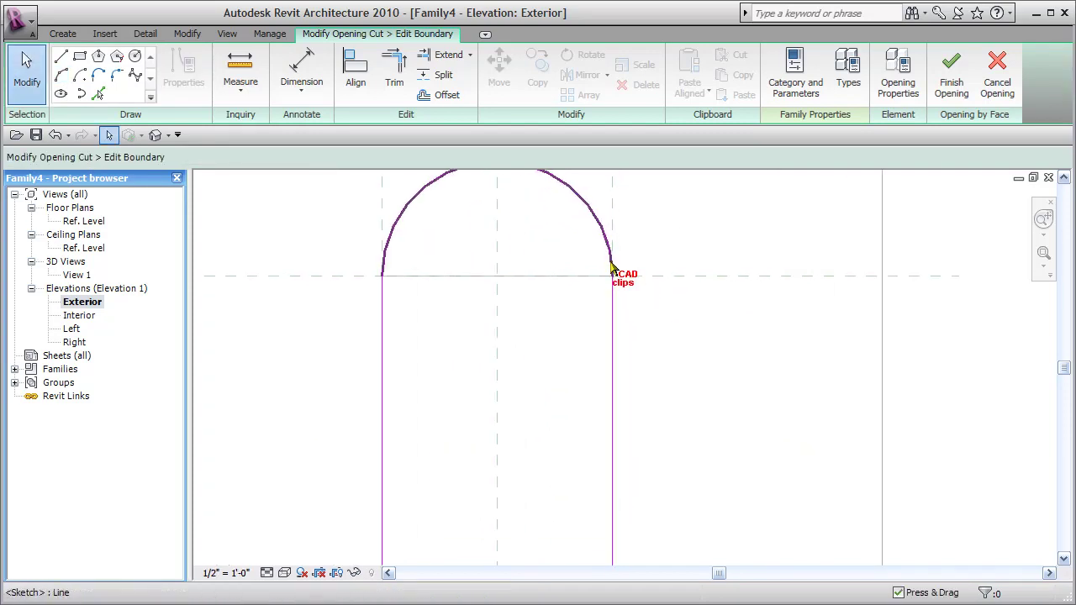
scroll(623, 312, "down", 1)
scroll(624, 312, "down", 1)
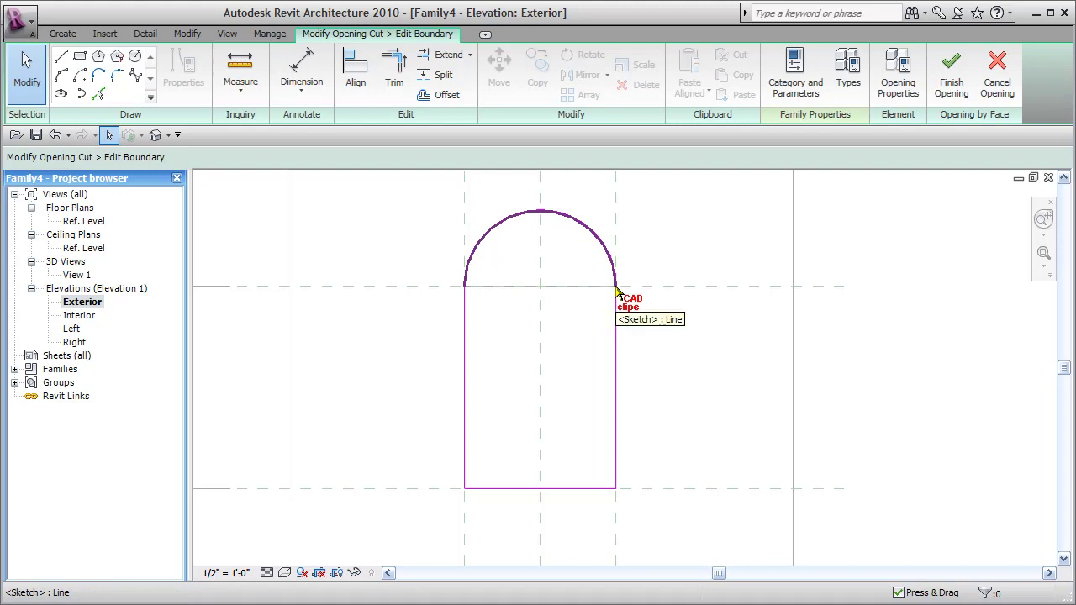
Delete the semicircular top arc and start a new arc between the top corners
left_click(581, 229)
key("Delete")
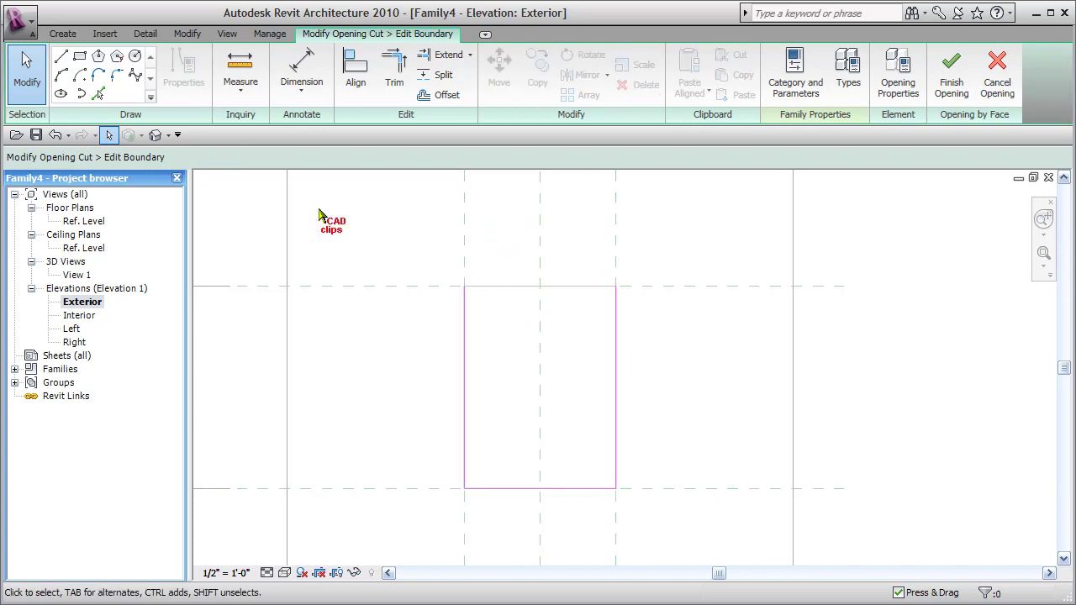
left_click(60, 75)
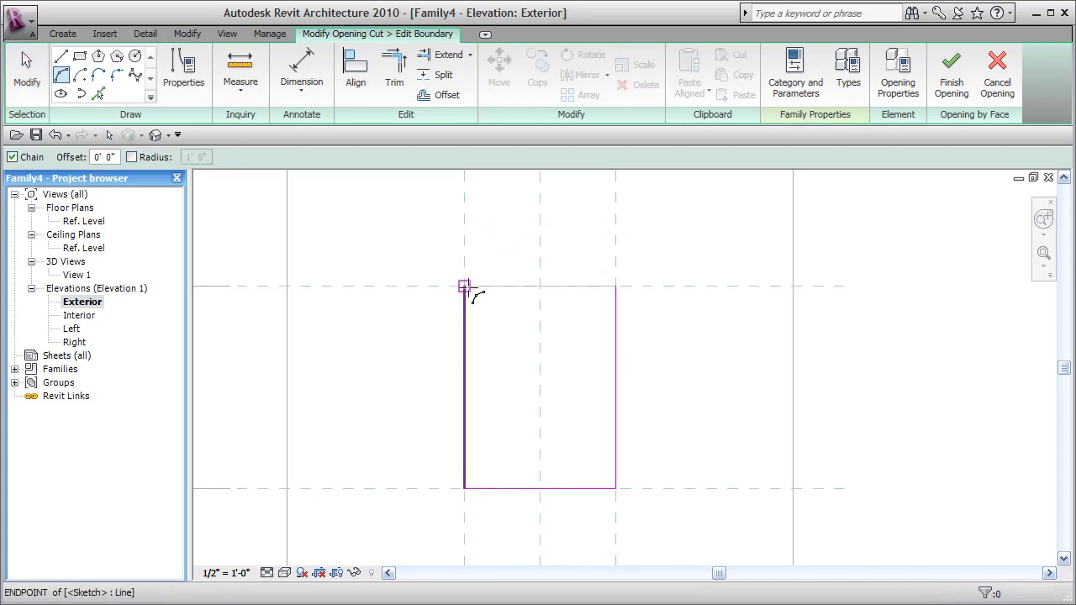
left_click(464, 285)
left_click(615, 286)
left_click(403, 258)
Close the outline with a straight top line from the top-left corner, then deselect it
left_click(61, 56)
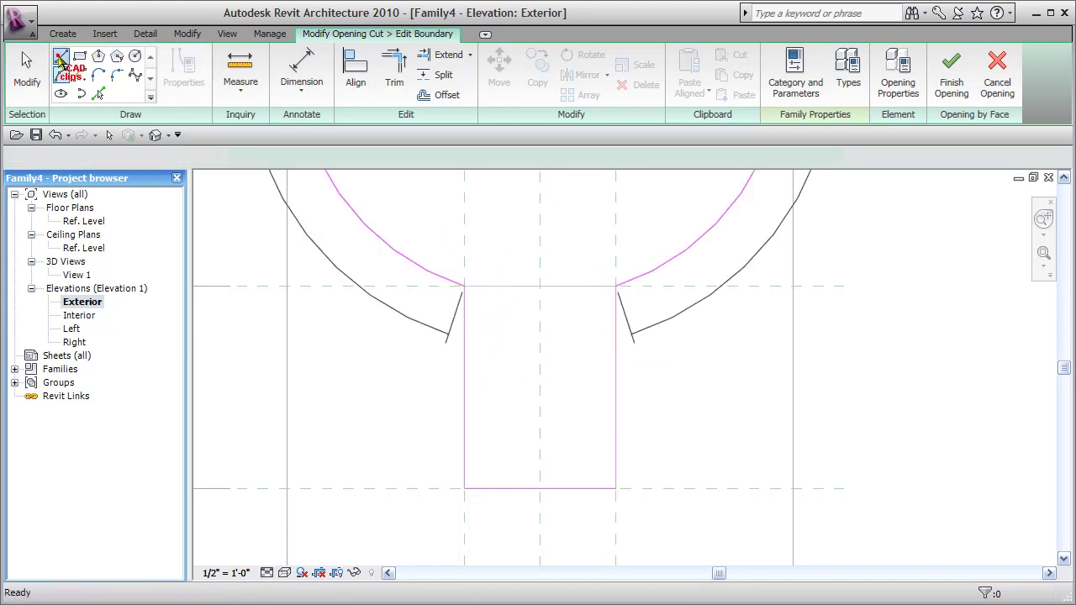
left_click(464, 287)
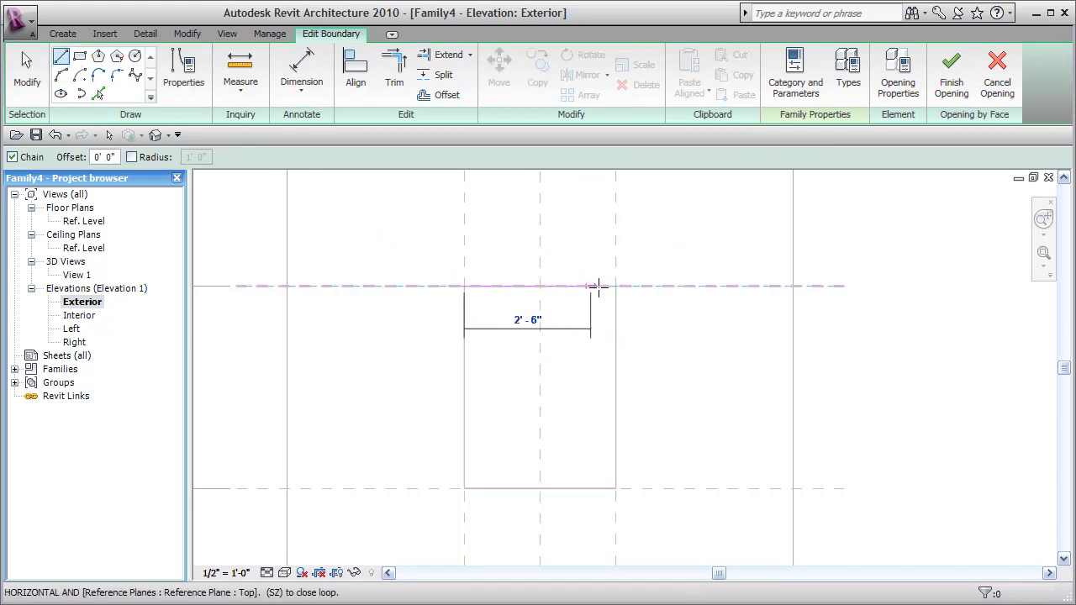
left_click(657, 364)
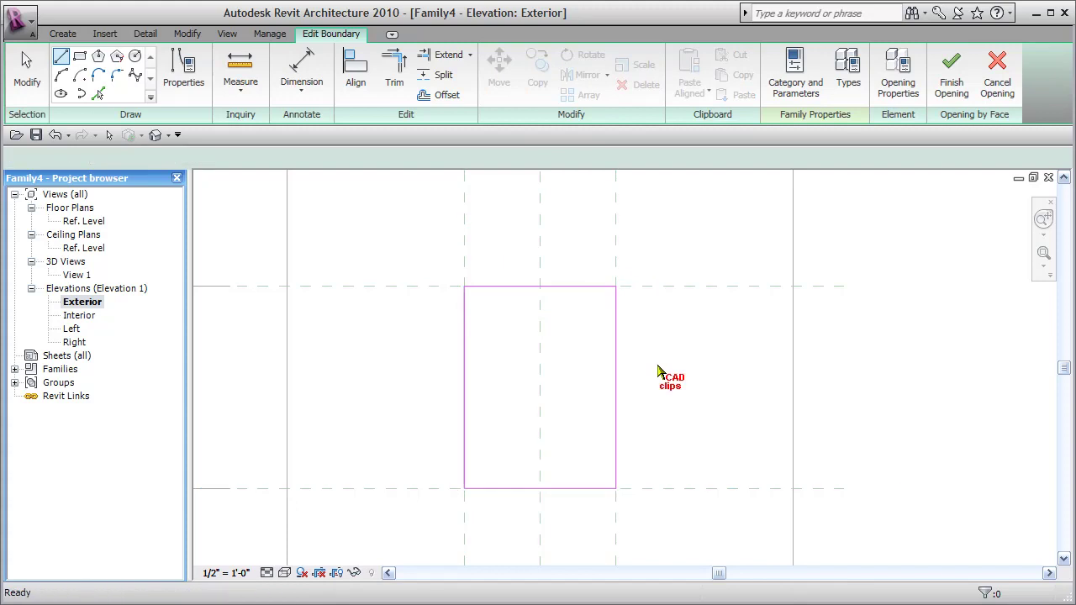
key("Escape")
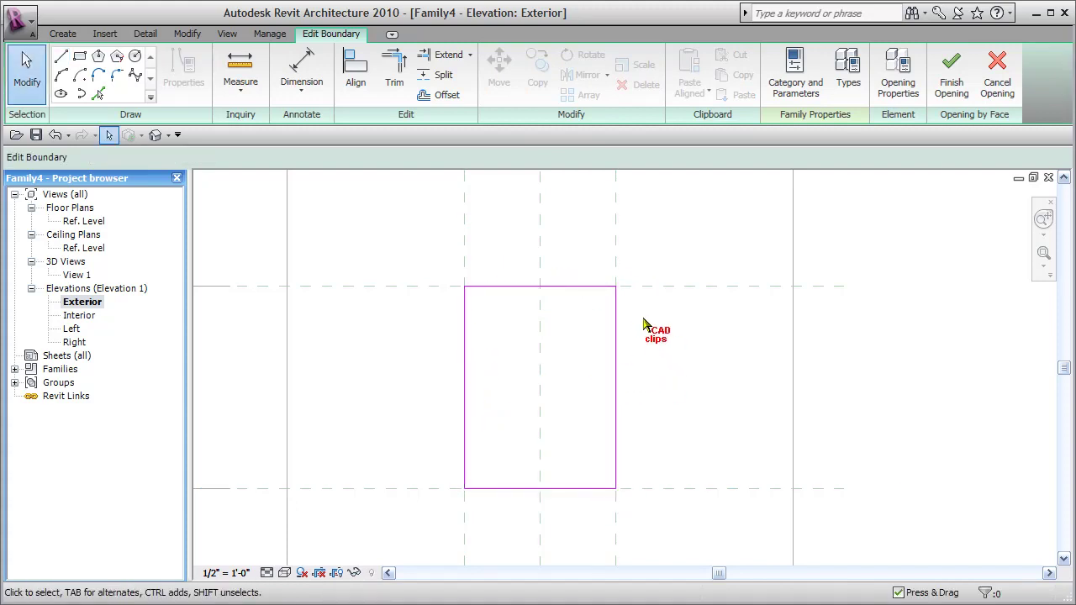
left_click(600, 287)
left_click(627, 367)
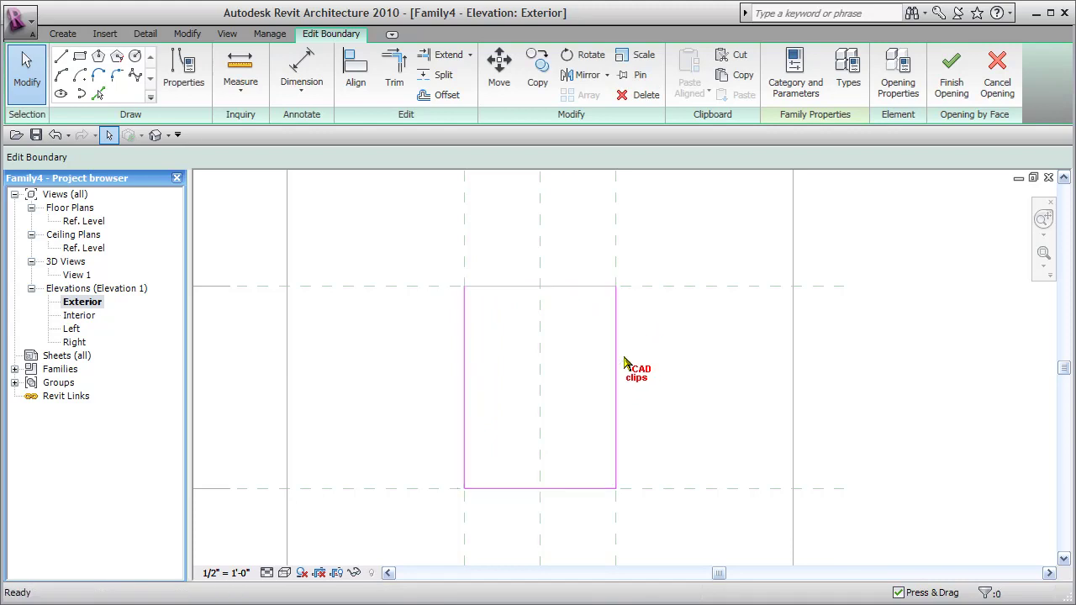
Draw a flatter segmental arc with a shallow rise between the top-left and top-right corners
left_click(63, 75)
left_click(464, 285)
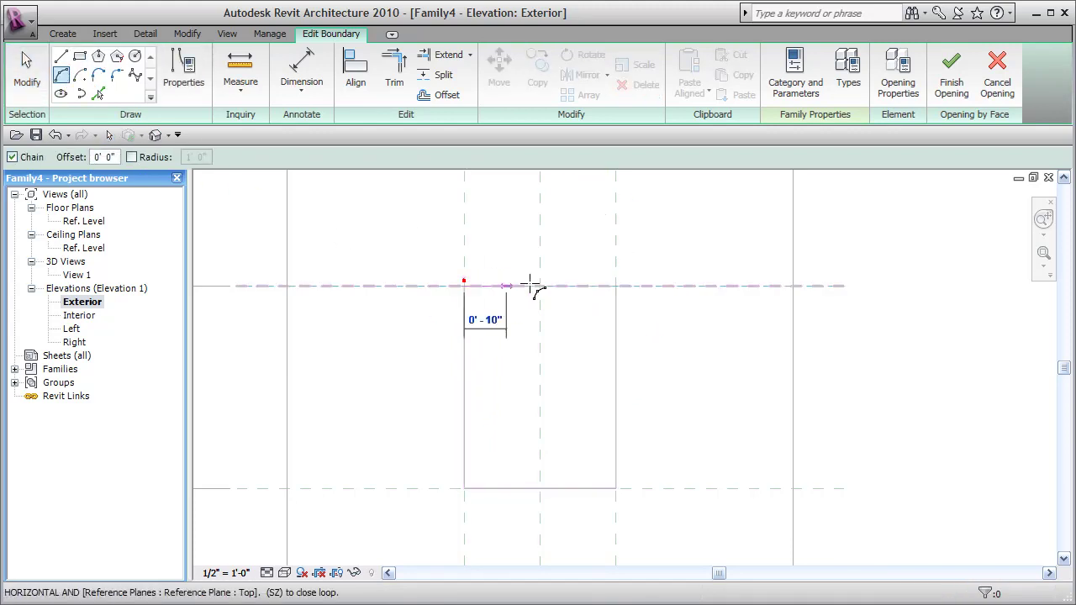
left_click(615, 286)
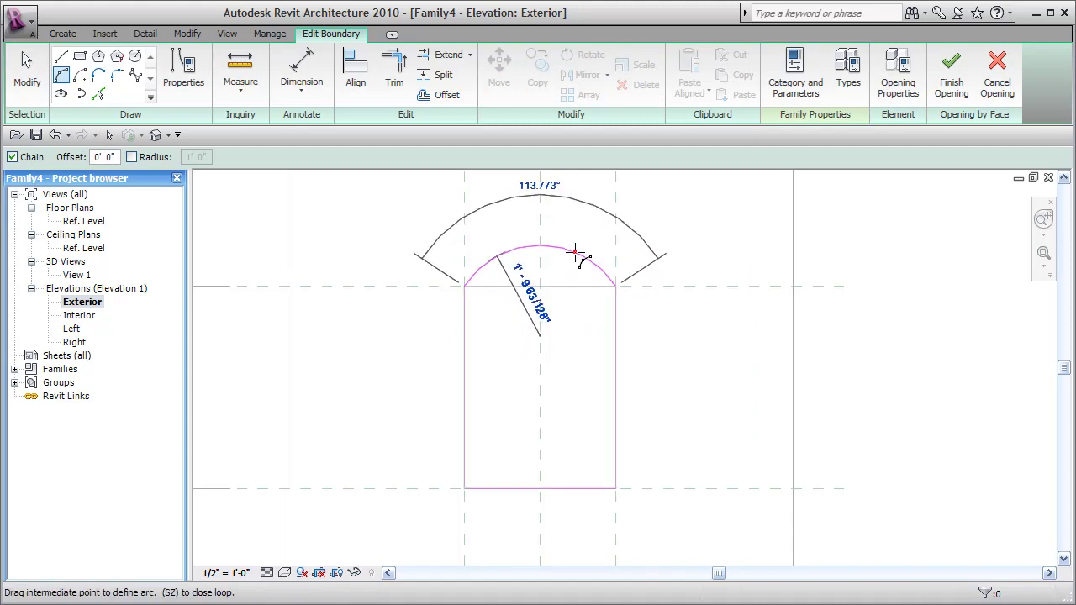
left_click(579, 249)
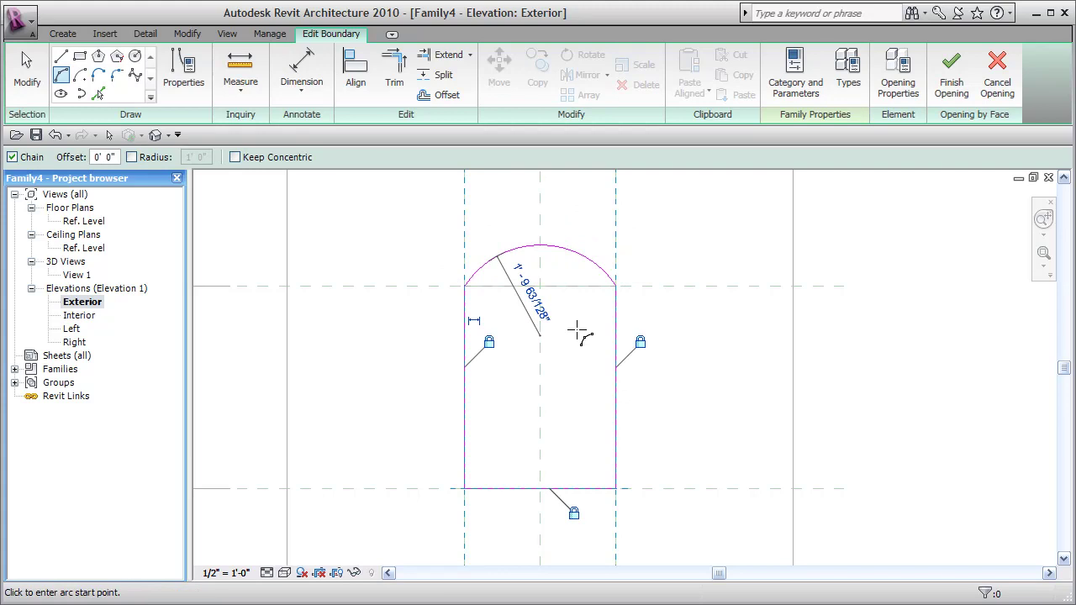
key("Escape")
key("Escape")
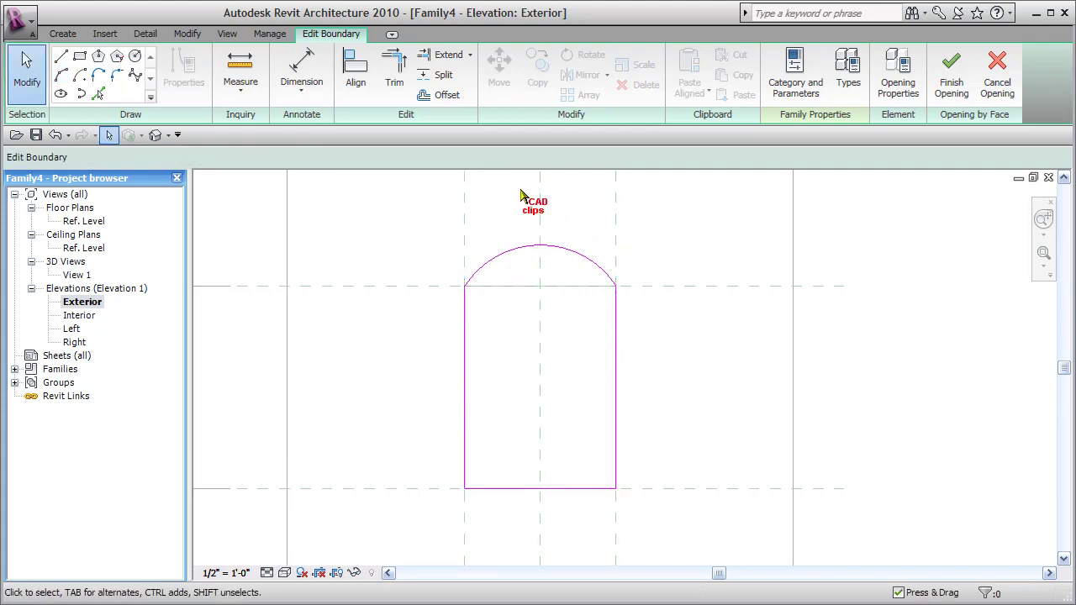
Finish the opening boundary so the wall shows the segmental arched-top cut
left_click(951, 72)
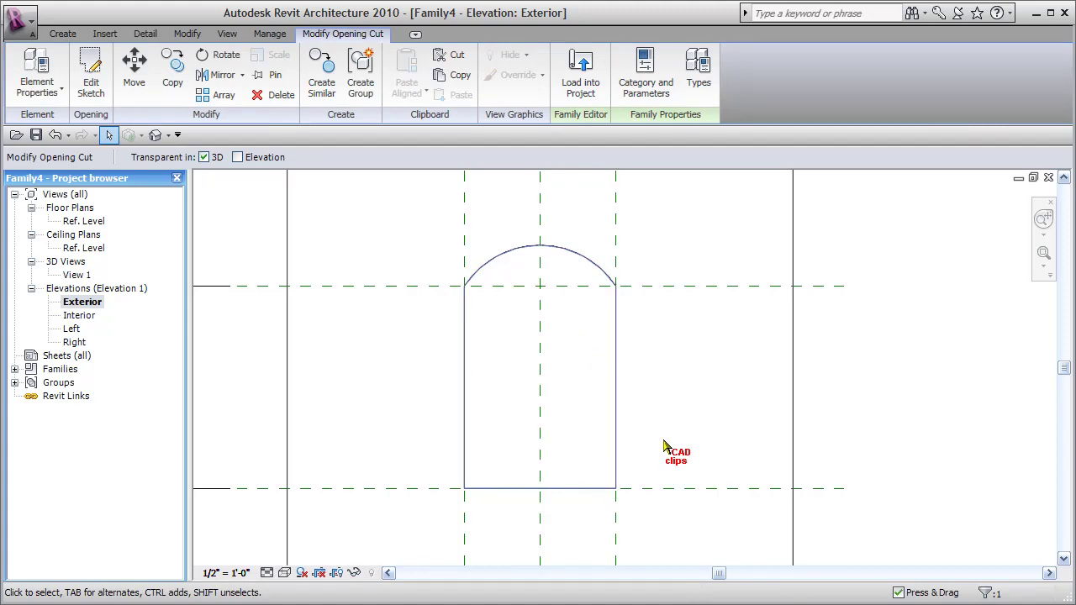
middle_click_drag(485, 445, 470, 431)
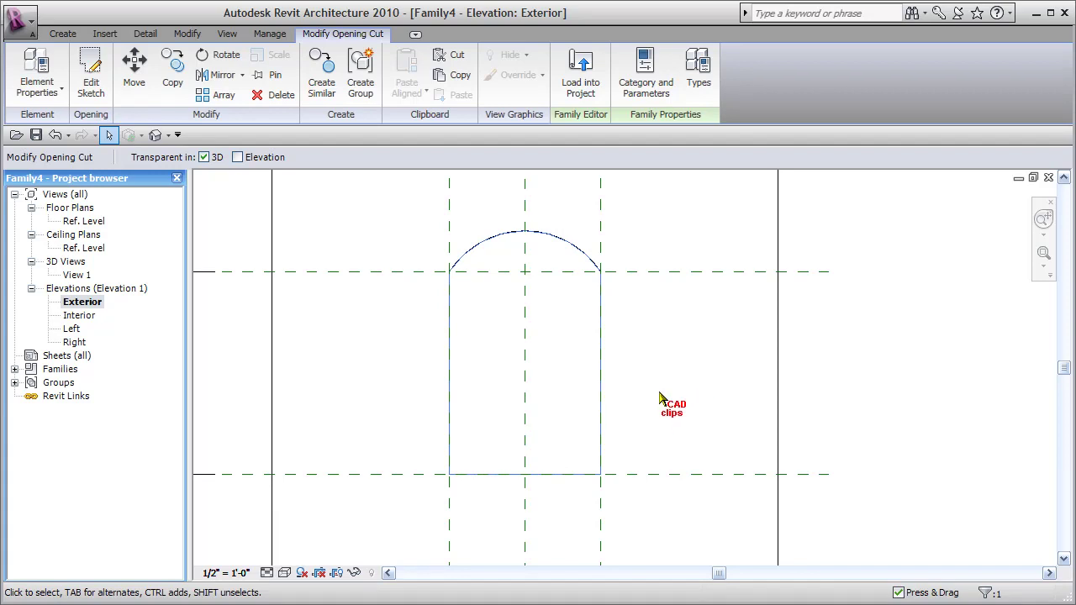
Start a new solid sweep from the Create tab's solid forms list
left_click(62, 34)
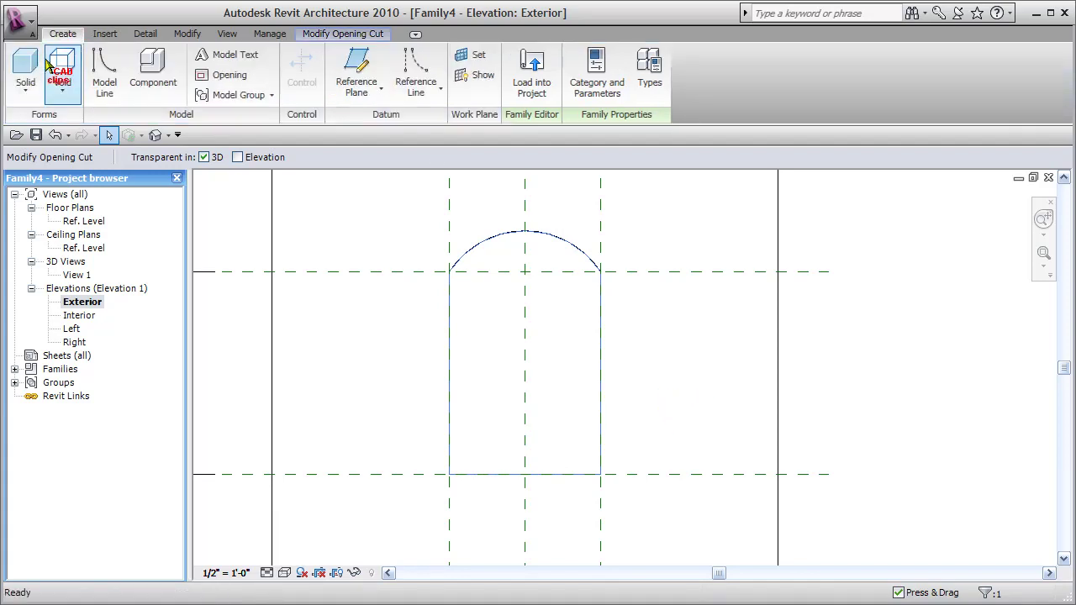
left_click(27, 84)
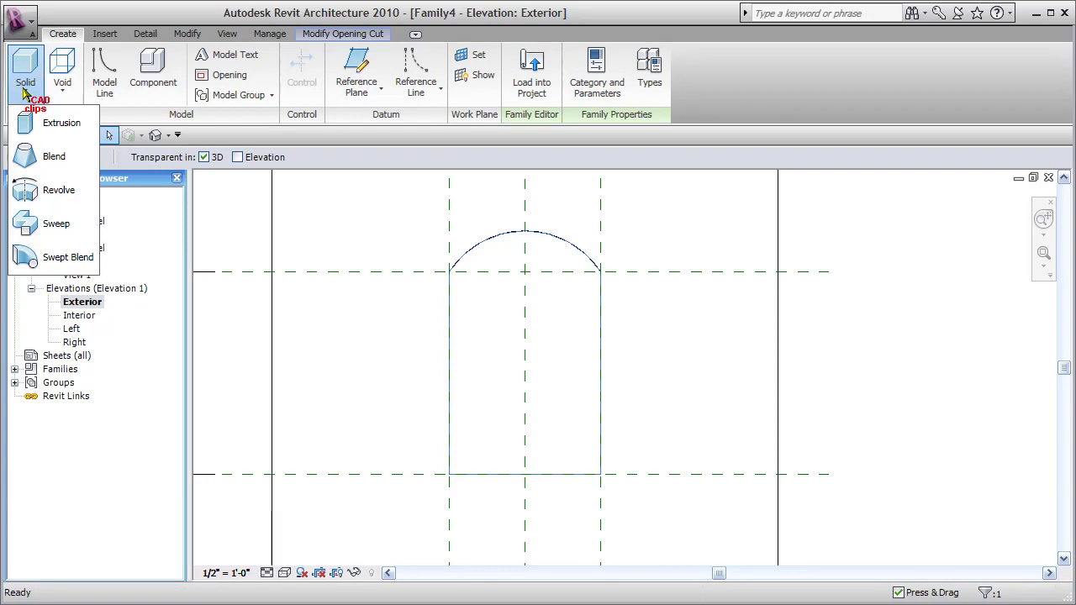
left_click(54, 223)
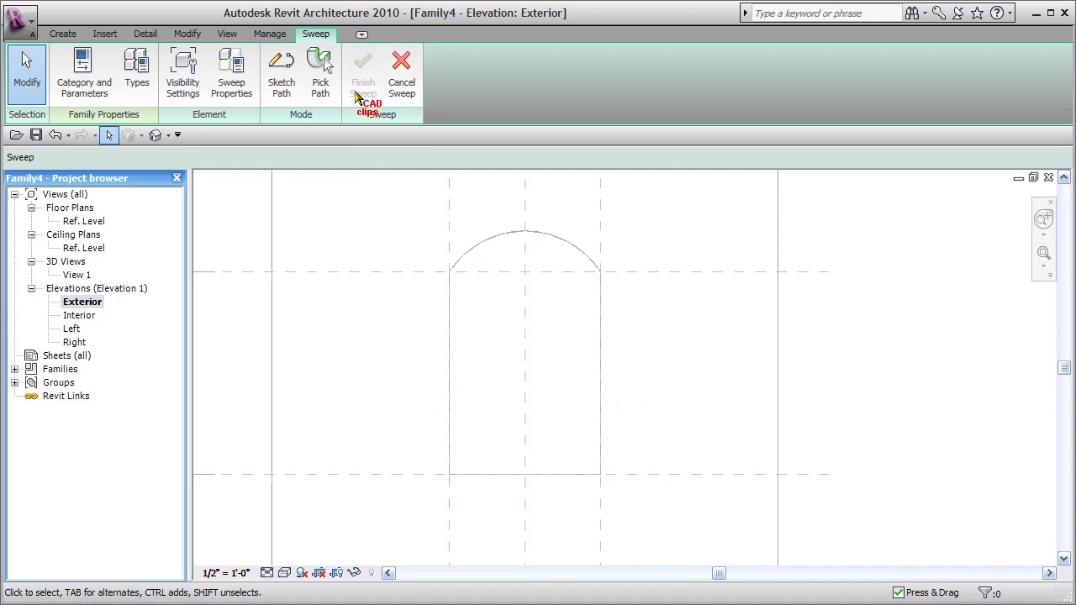
Pick the opening's bottom, side and arched top edges as the sweep path and finish it
left_click(332, 80)
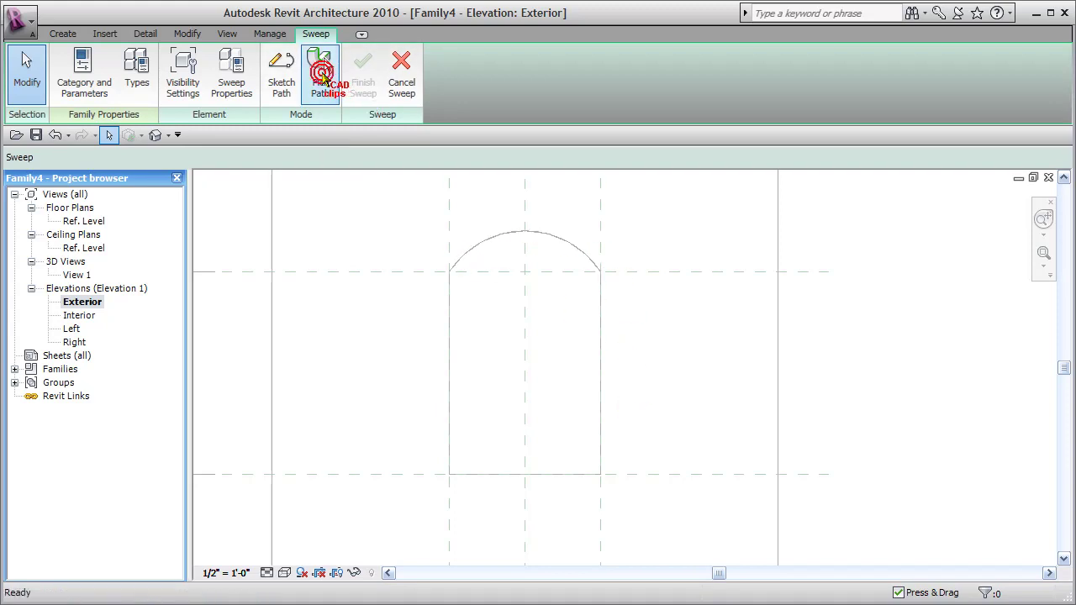
left_click(526, 474)
left_click(600, 394)
left_click(449, 362)
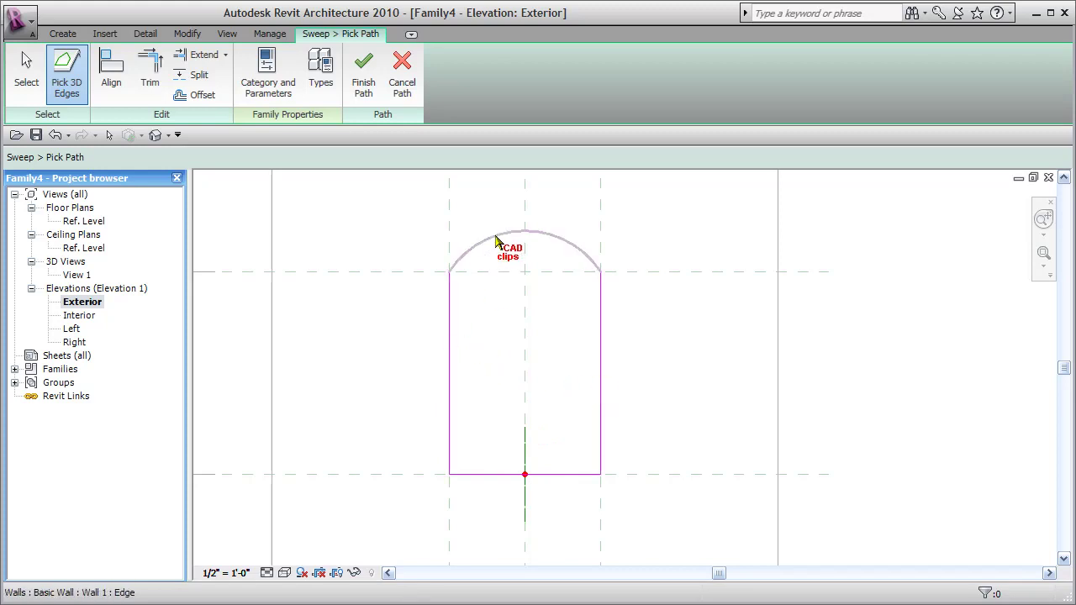
left_click(495, 241)
left_click(594, 368)
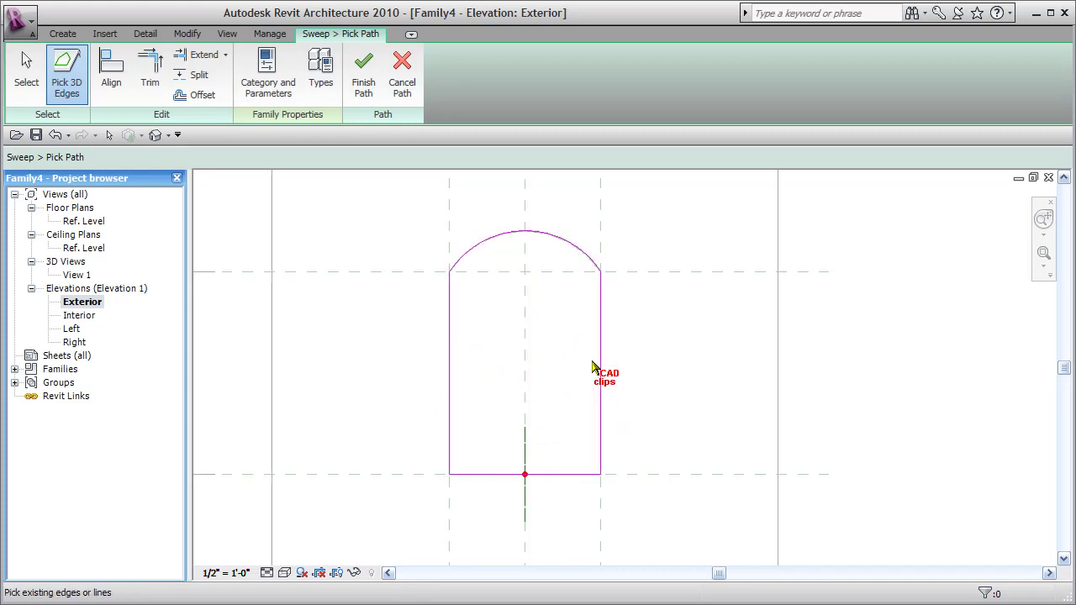
left_click(370, 80)
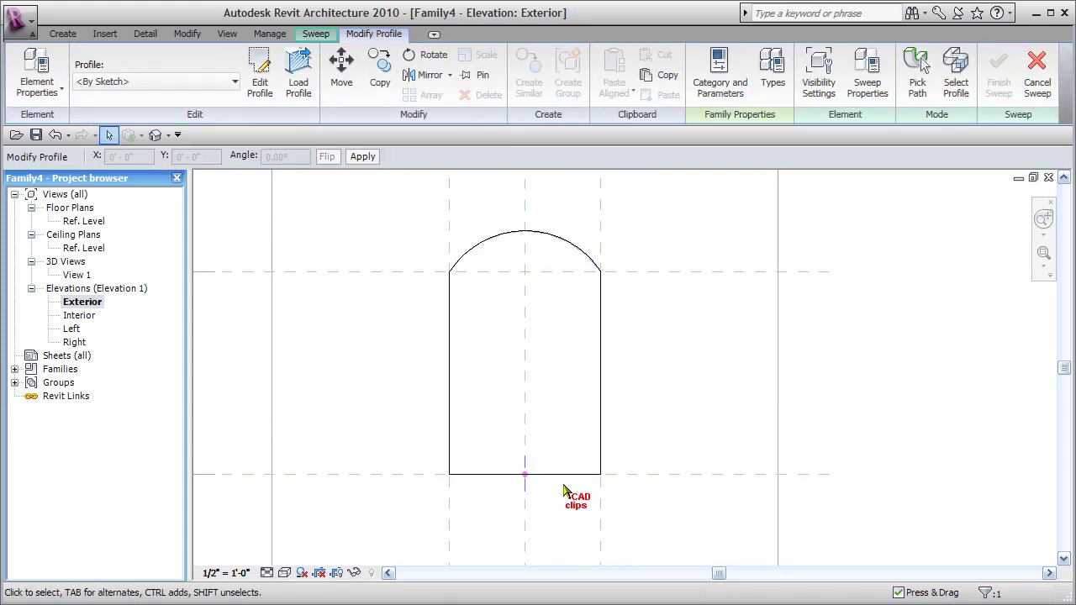
Edit the sweep profile in Elevation: Right, zoomed onto the red profile point
left_click(263, 85)
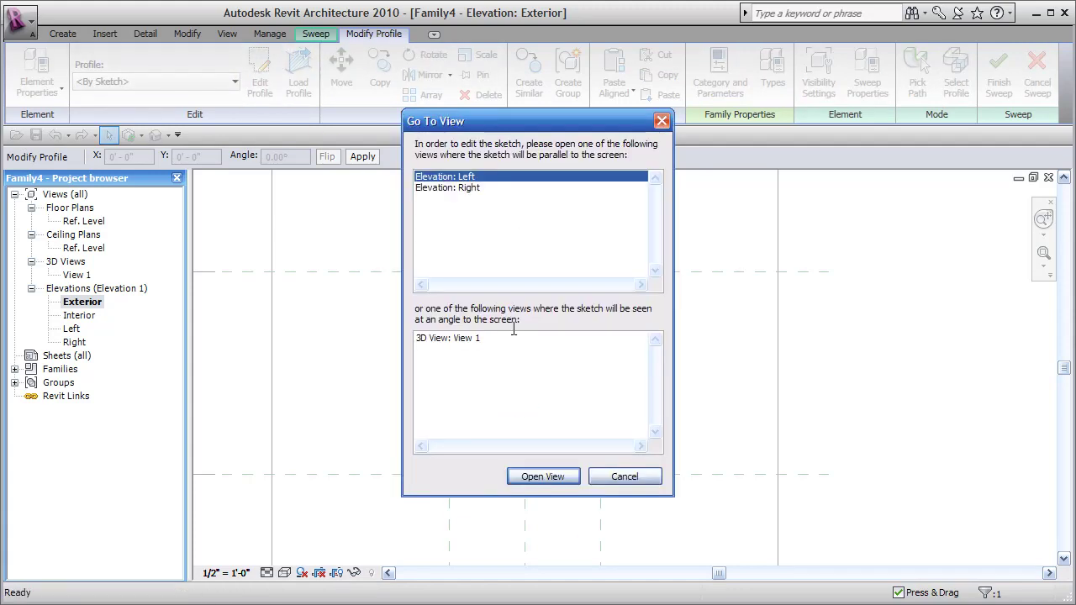
left_click(458, 187)
left_click(547, 476)
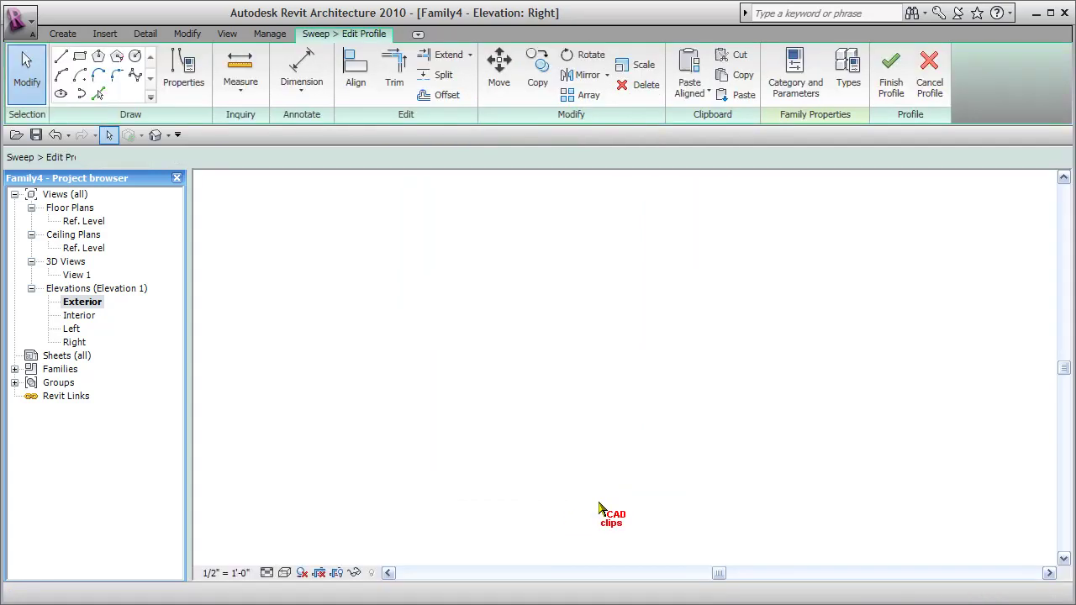
middle_click_drag(595, 458, 574, 415)
middle_click(589, 365)
scroll(546, 425, "up", 2)
middle_click_drag(603, 454, 600, 412)
scroll(600, 413, "up", 1)
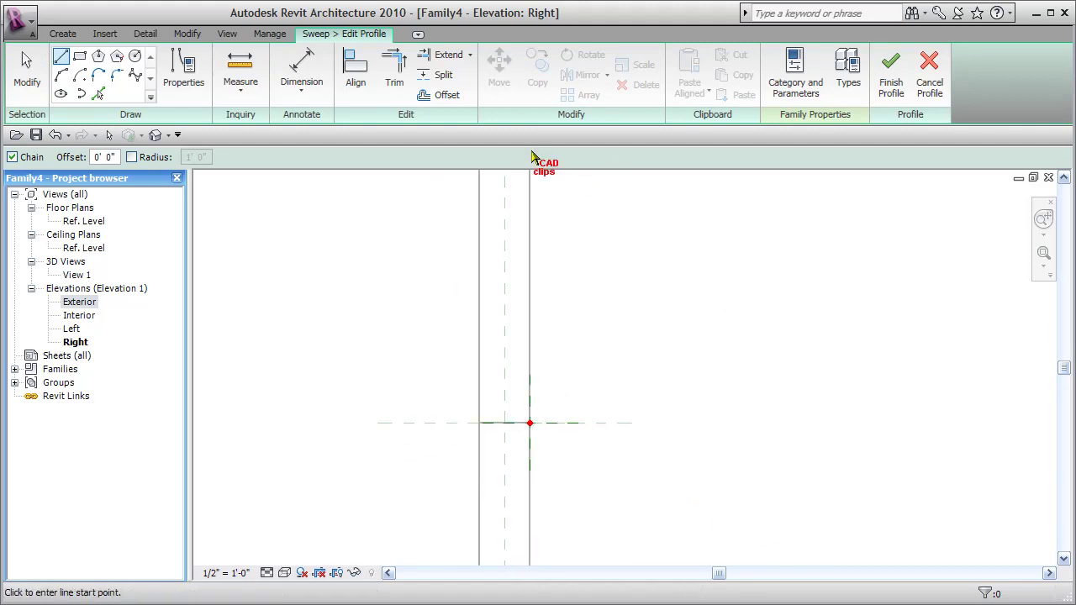
scroll(502, 391, "up", 2)
Sketch a closed trim profile loop straddling the wall edge at the profile point
left_click(541, 429)
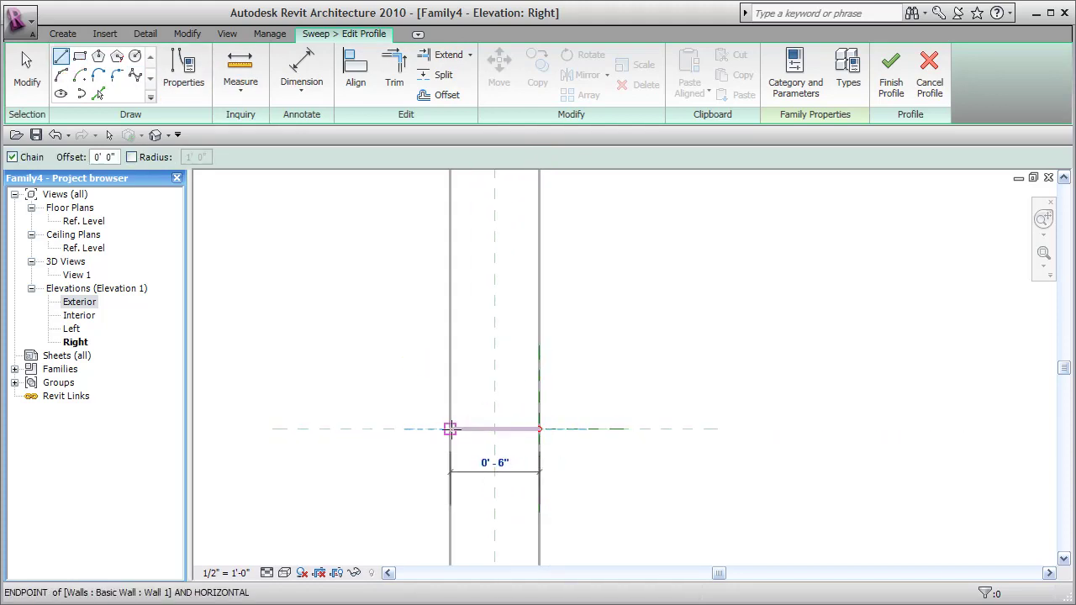
left_click(449, 429)
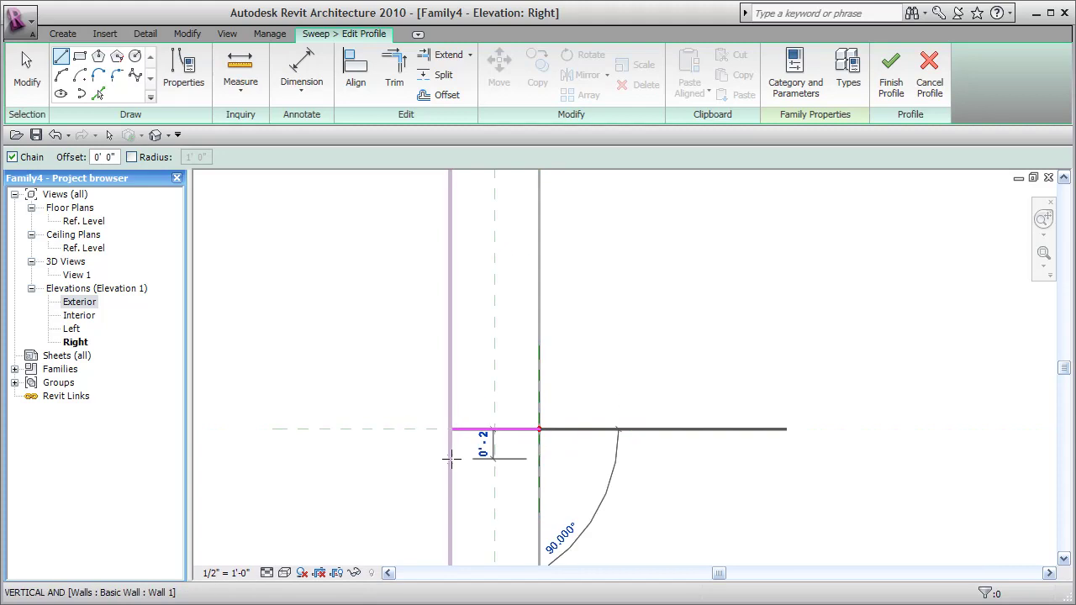
left_click(447, 458)
left_click(427, 458)
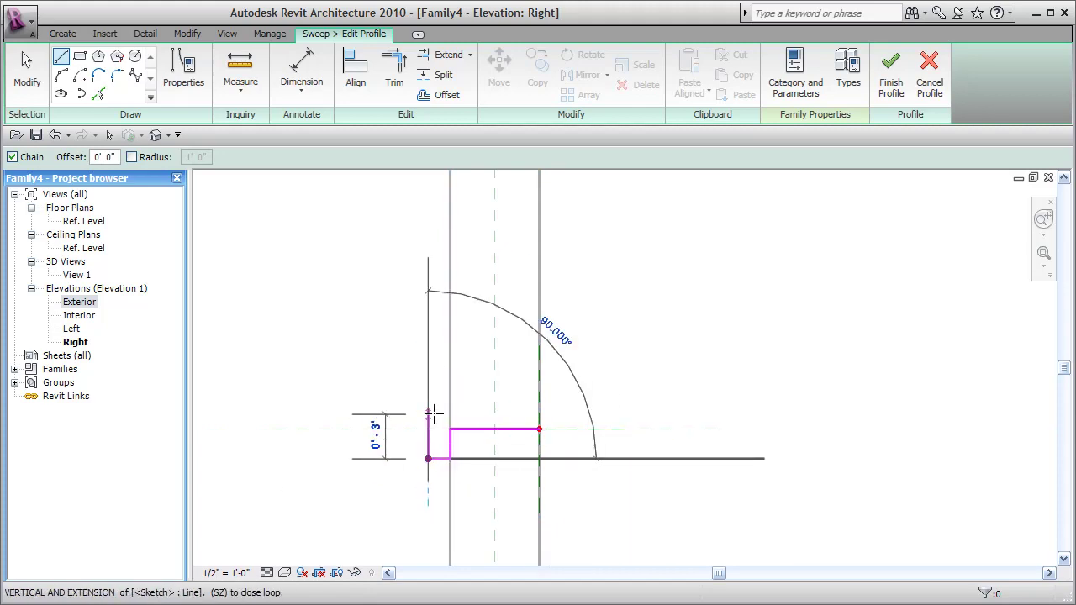
left_click(427, 414)
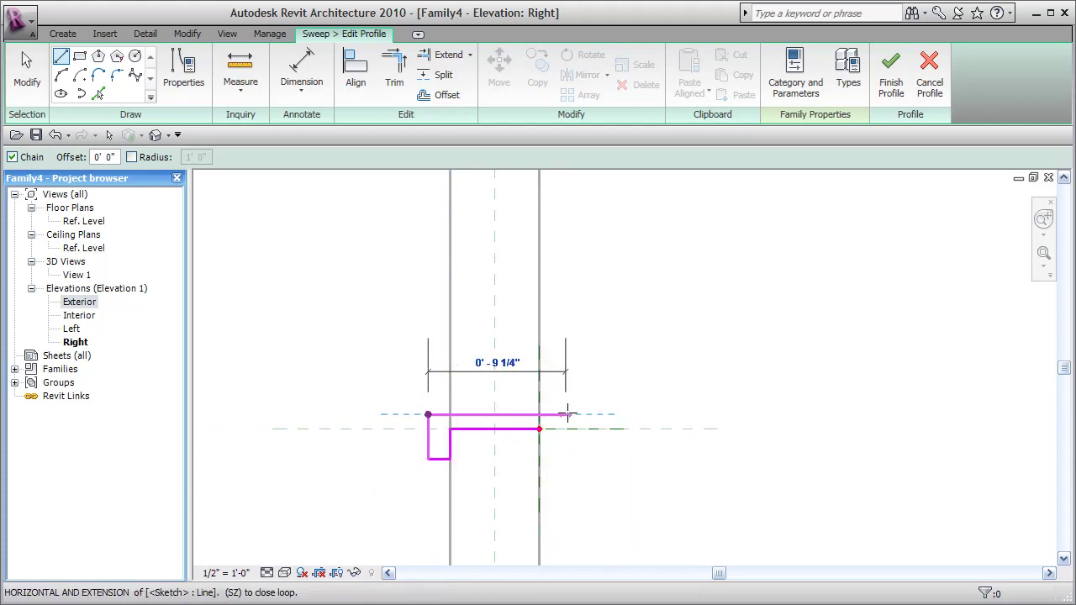
left_click(565, 415)
left_click(564, 459)
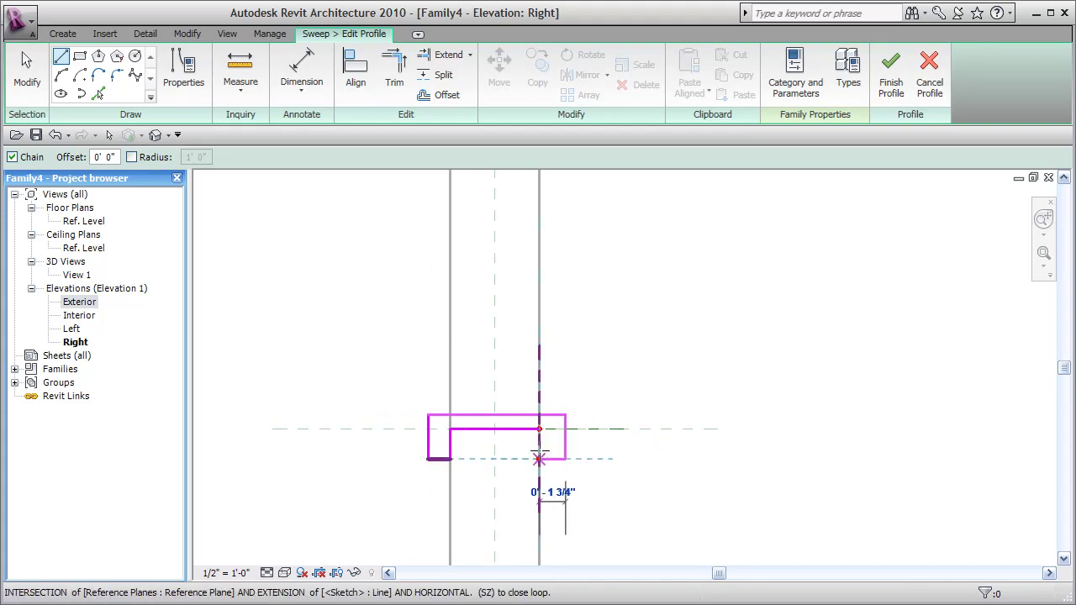
left_click(539, 458)
left_click(538, 428)
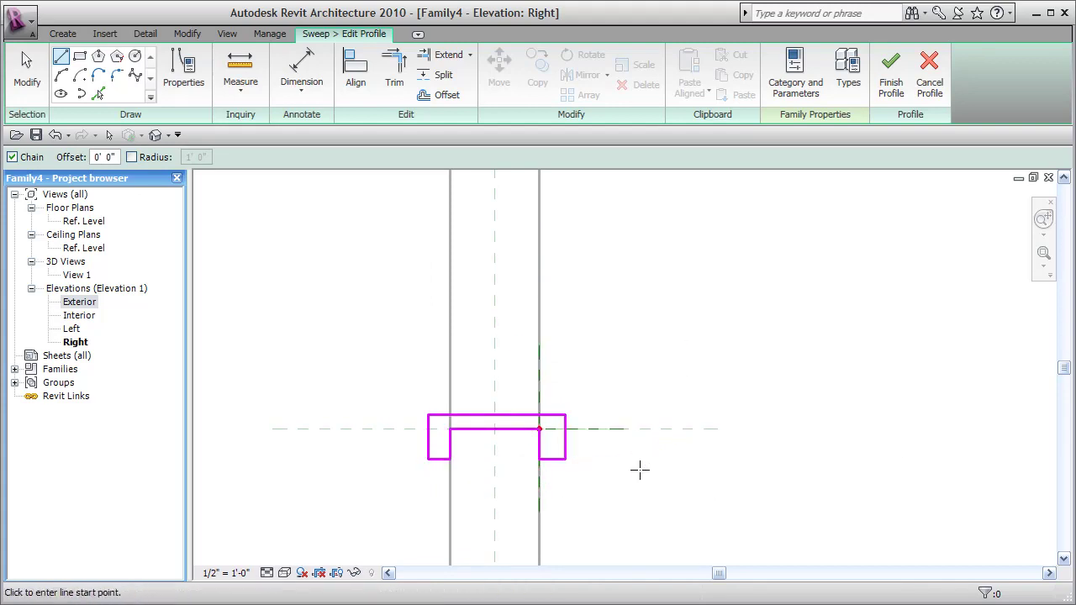
key("Escape")
key("Escape")
scroll(632, 482, "down", 3)
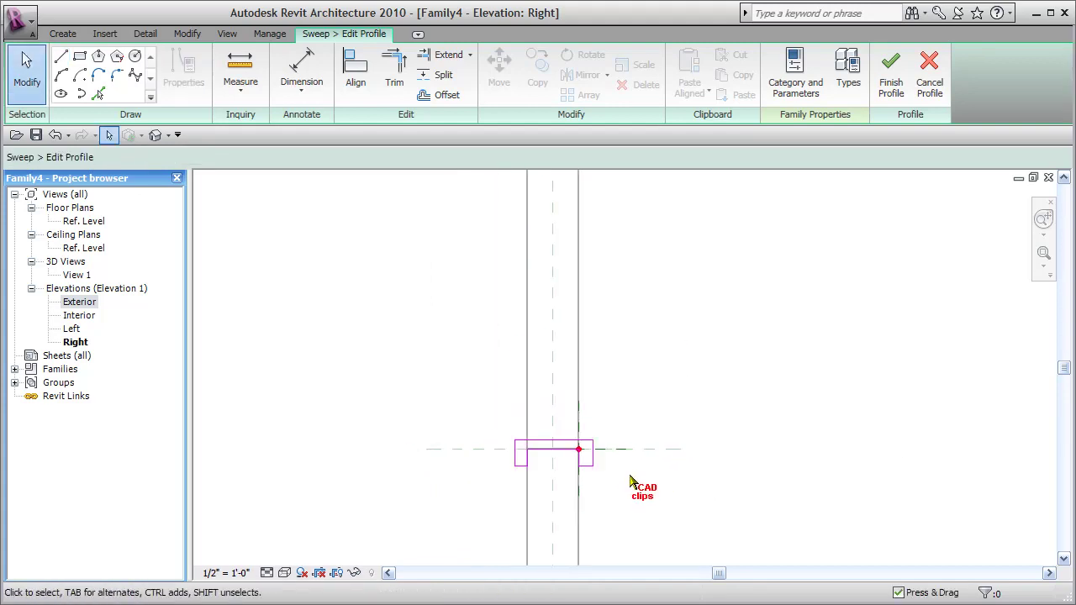
Finish the profile and attempt to create the sweep
middle_click_drag(631, 417, 613, 471)
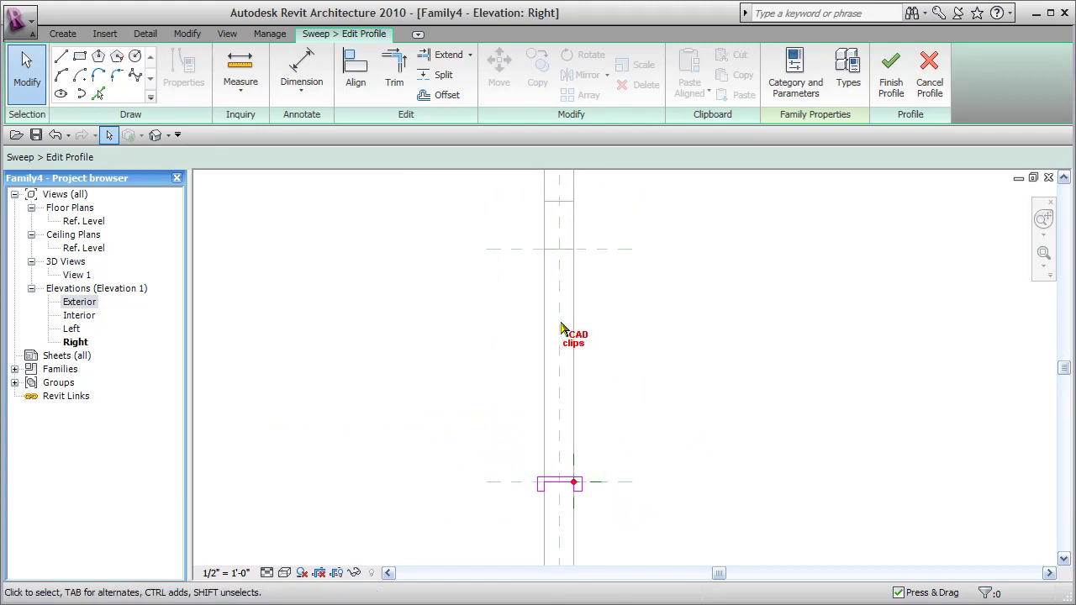
left_click(893, 88)
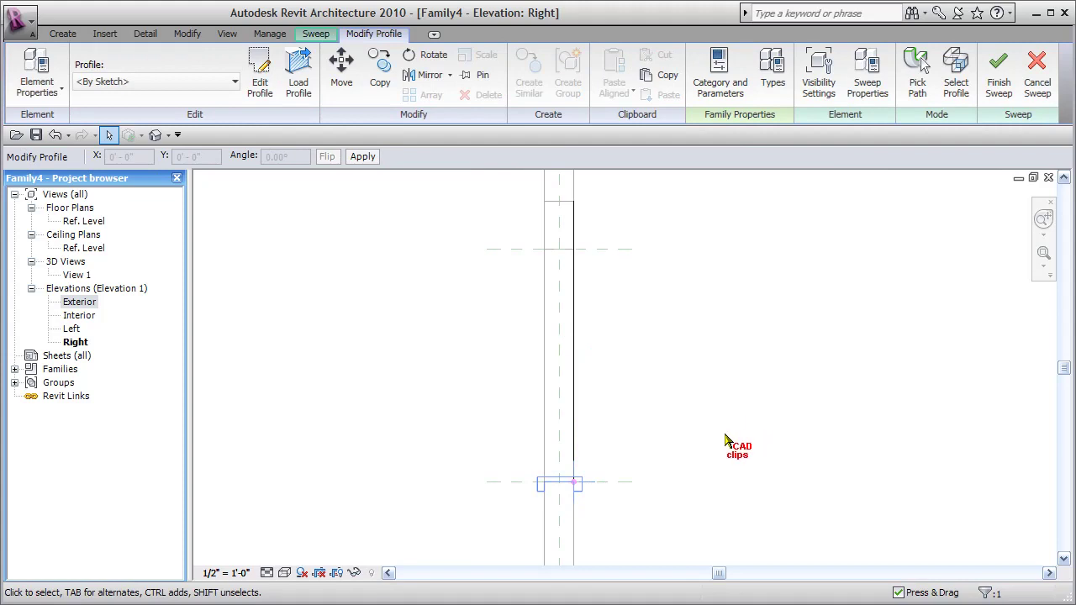
left_click(999, 84)
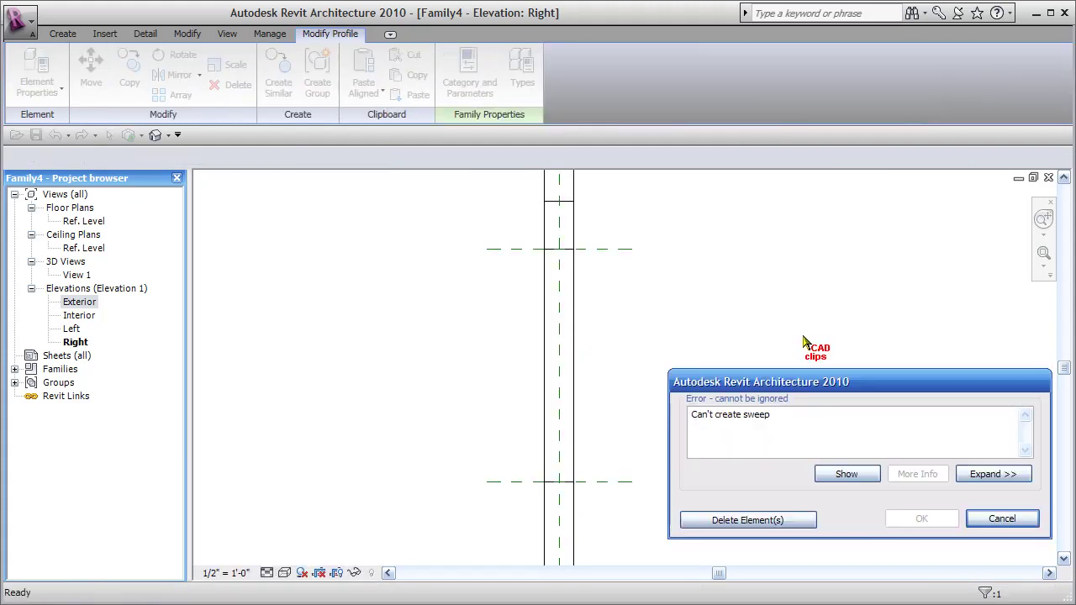
Dismiss the 'Can't create sweep' error and discard the failed sweep
left_click_drag(799, 382, 738, 293)
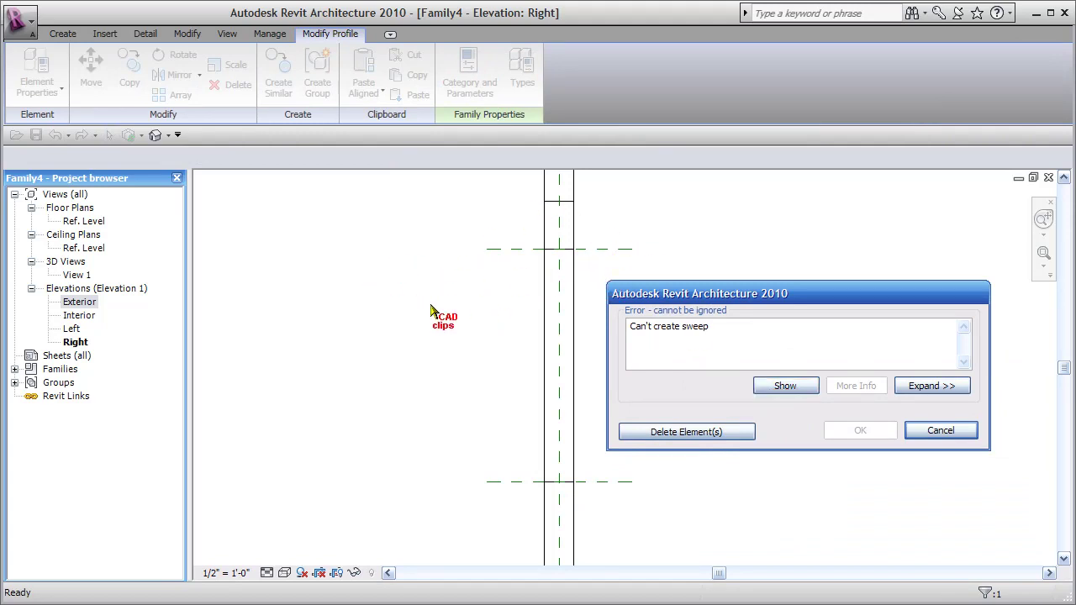
double_click(81, 302)
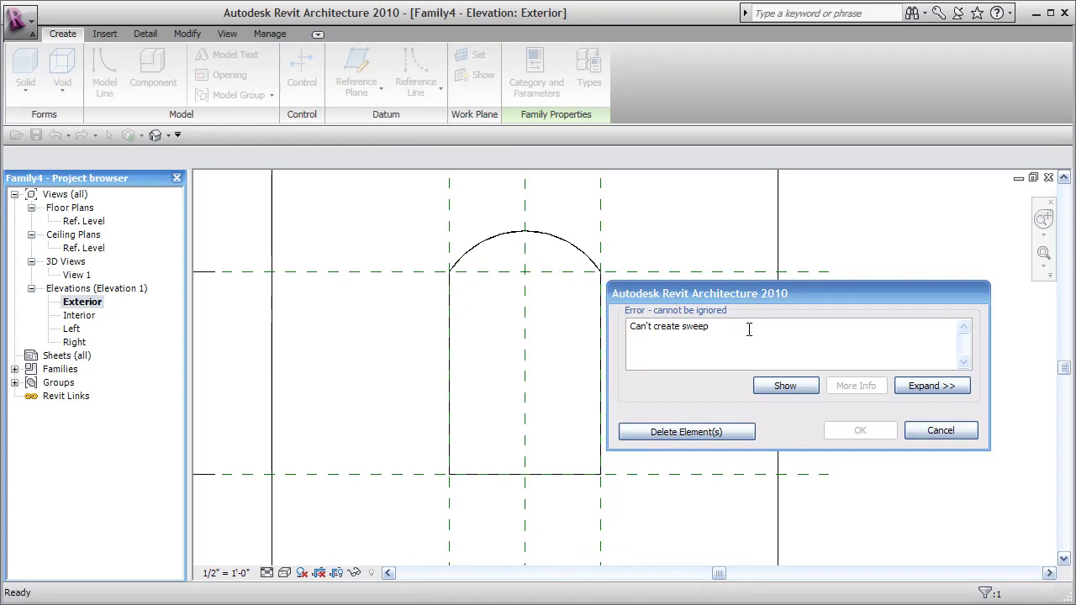
left_click_drag(723, 329, 604, 330)
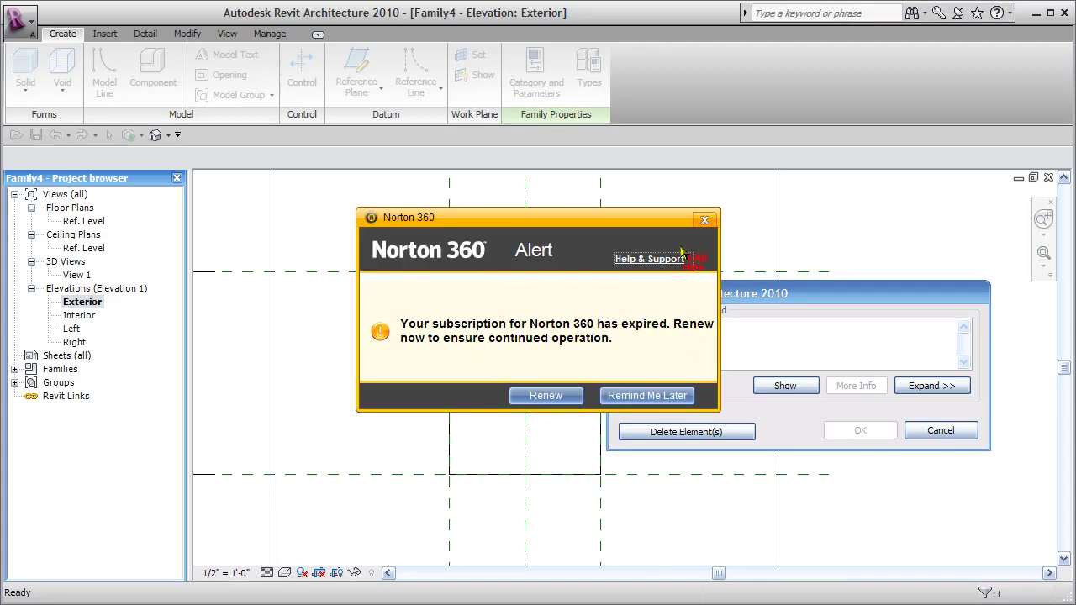
left_click(705, 220)
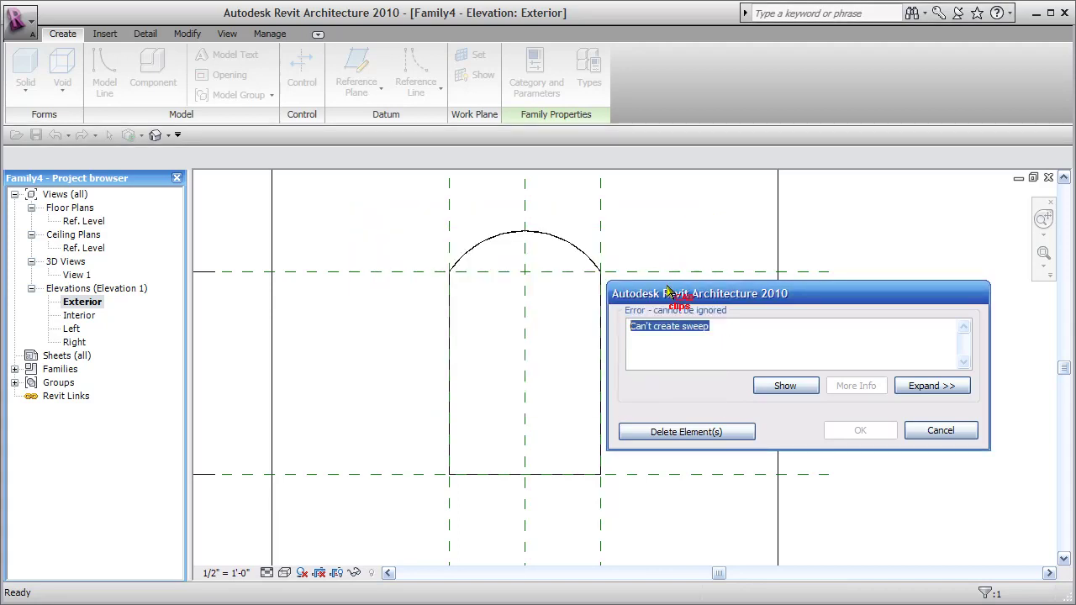
left_click_drag(660, 300, 681, 266)
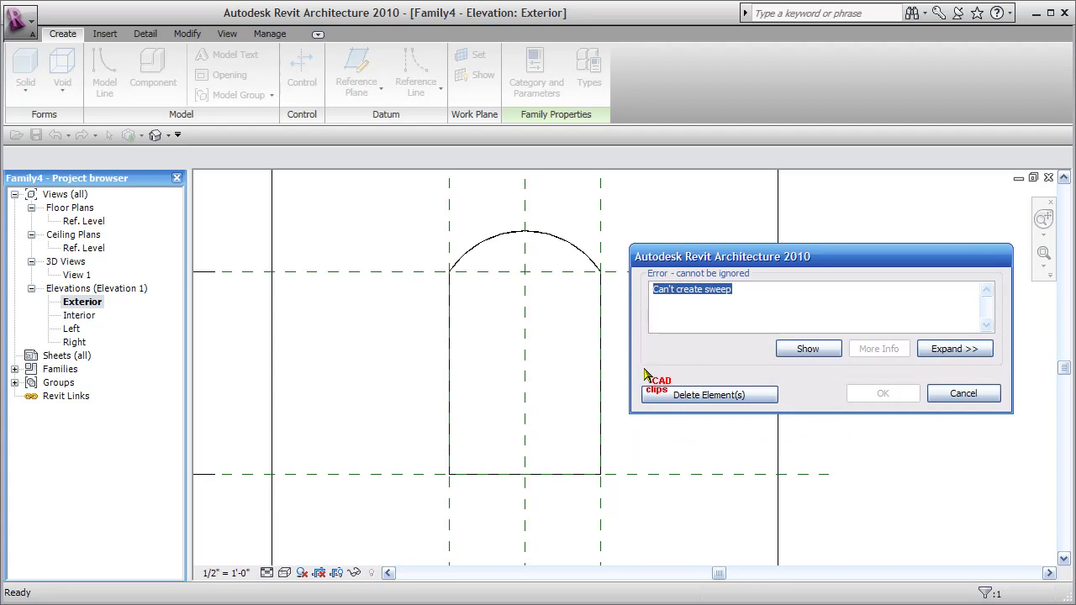
left_click(982, 395)
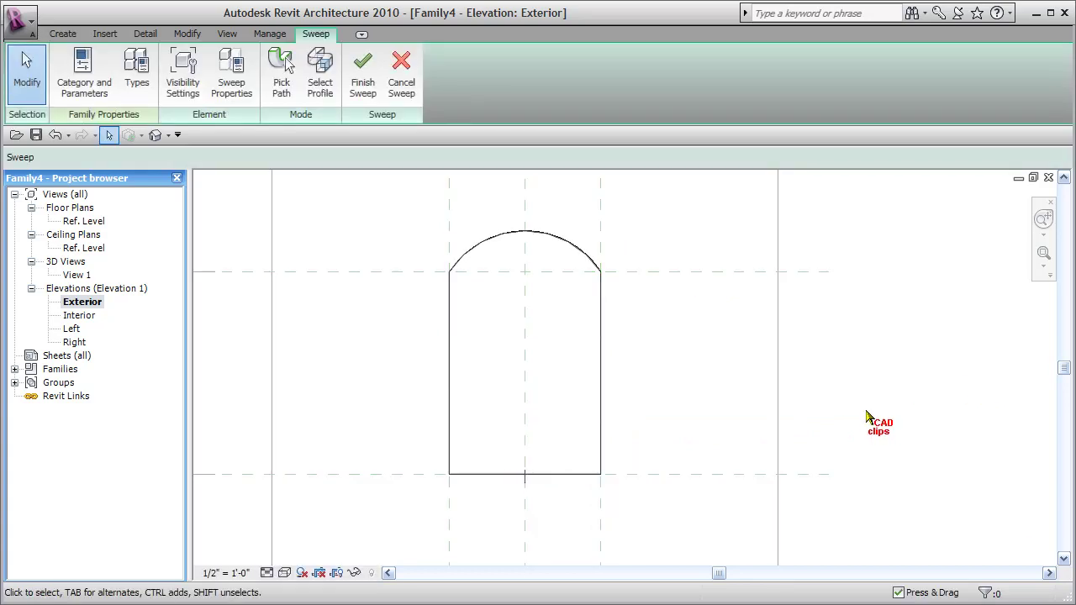
left_click(401, 74)
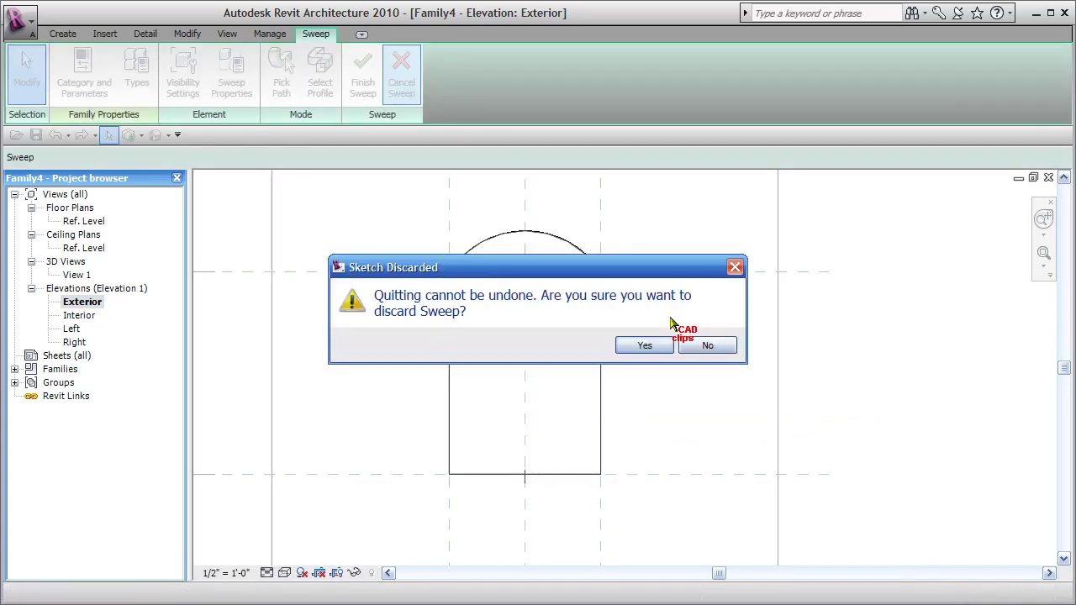
left_click(647, 346)
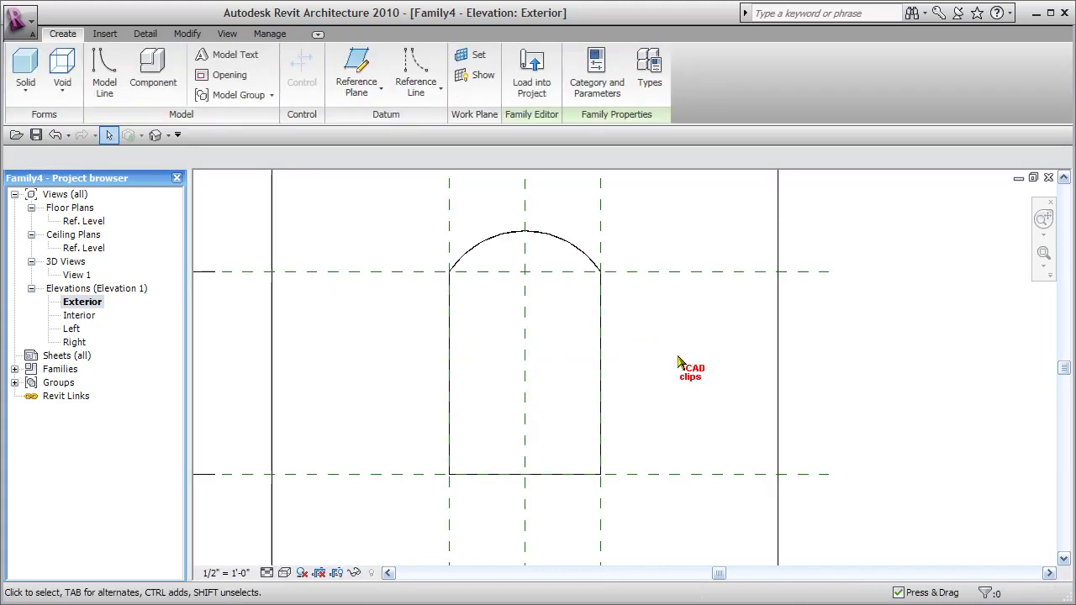
Start a new solid sweep with a hand-sketched path and draw a trial line along the left jamb
left_click(24, 84)
left_click(56, 224)
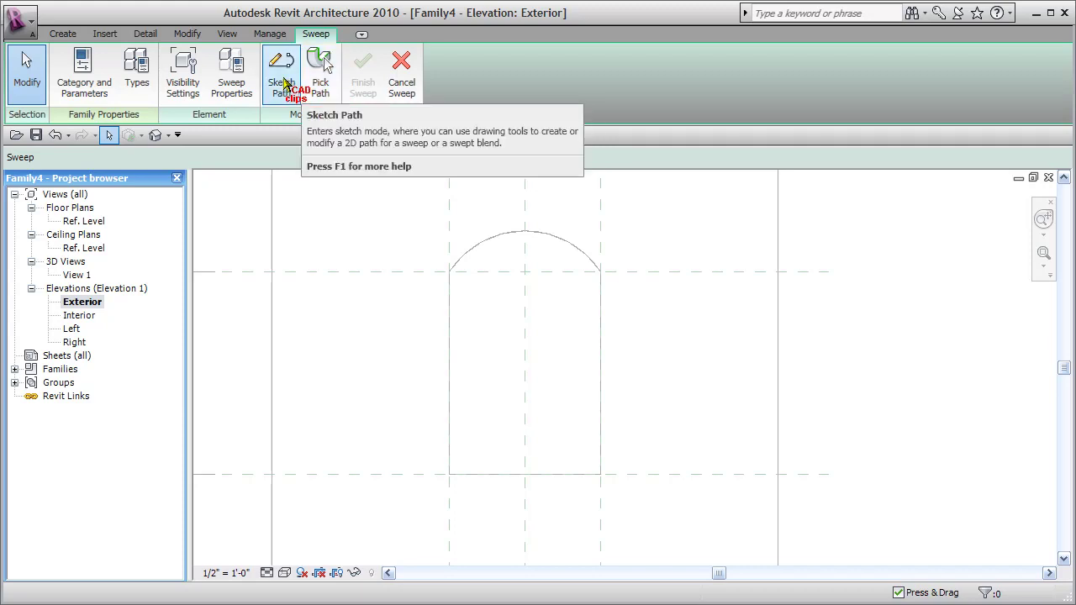
left_click(281, 88)
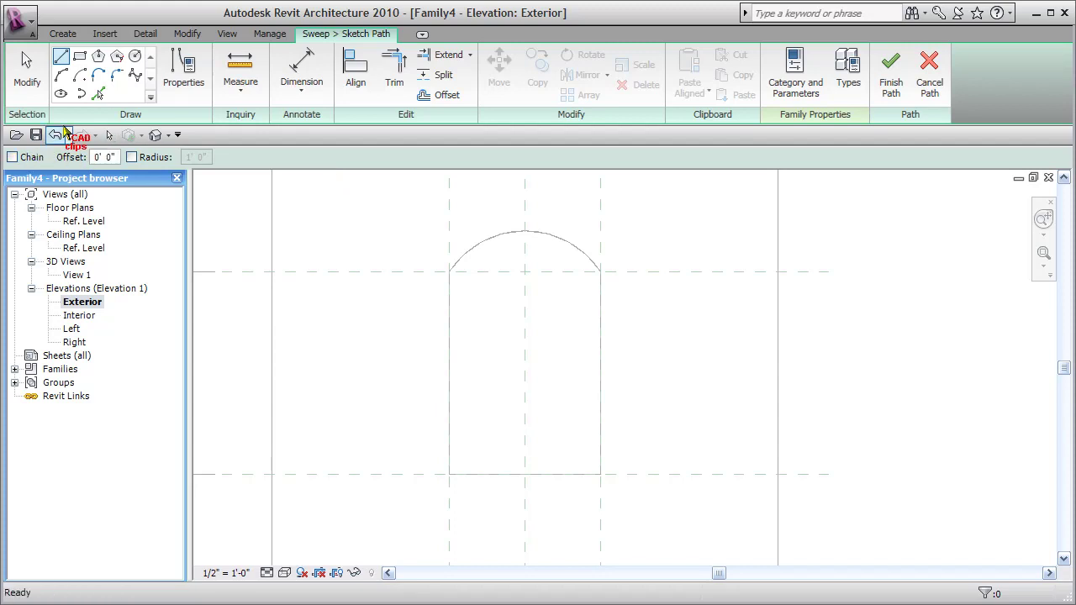
left_click(12, 157)
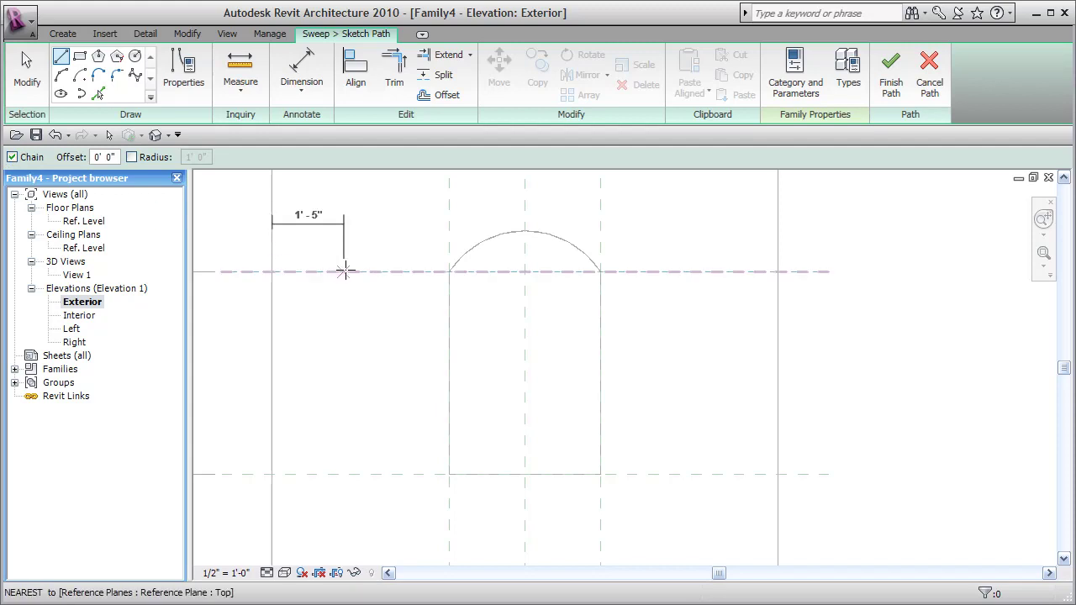
left_click(448, 271)
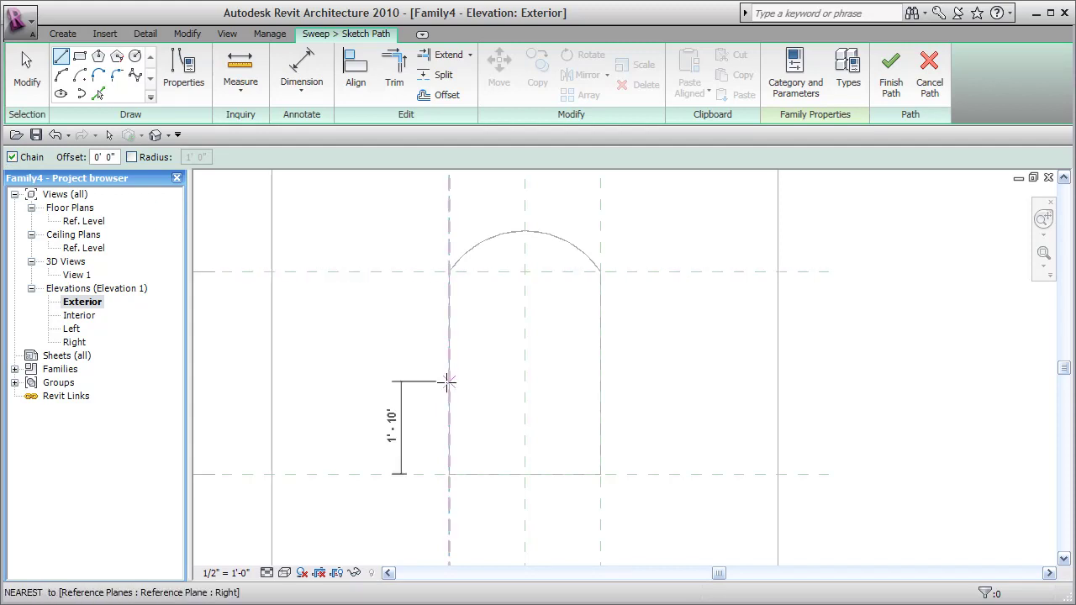
left_click(443, 388)
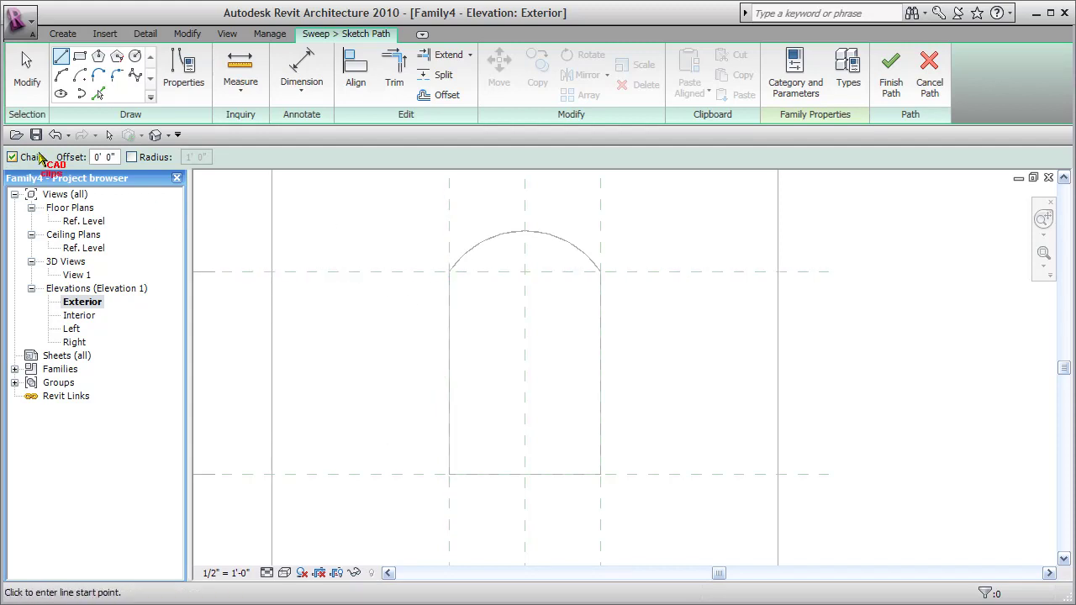
left_click(12, 157)
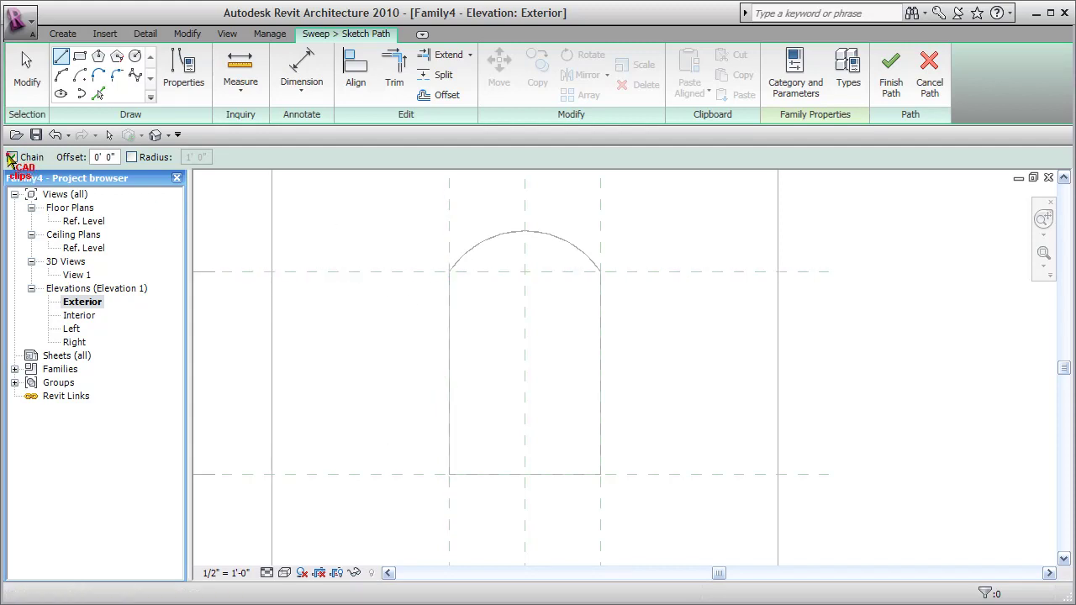
Draw path lines along the sill and both jambs, locking the side lines to the jambs
left_click(600, 475)
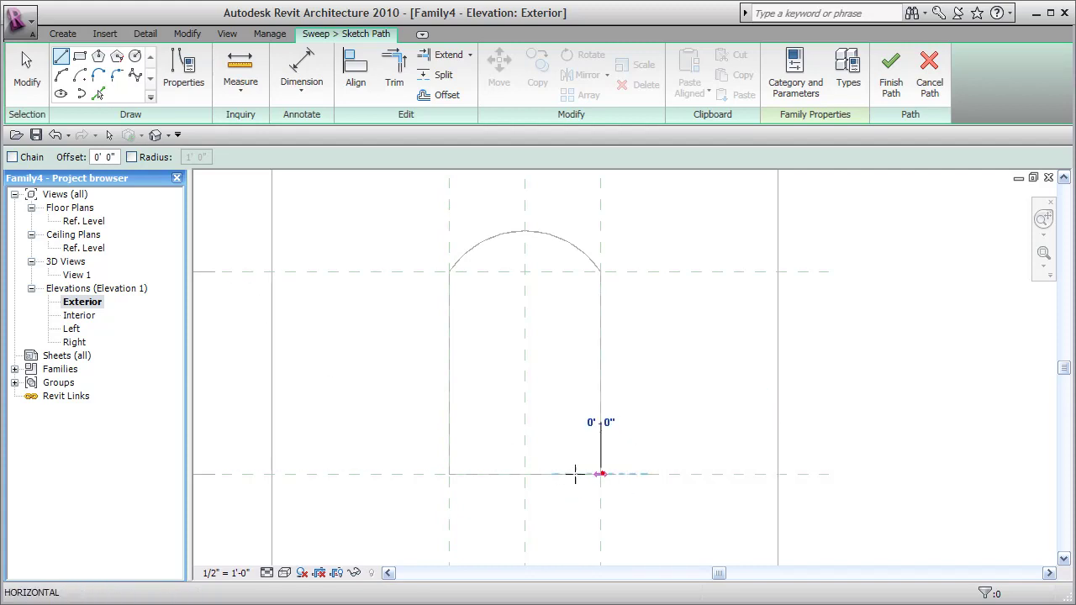
left_click(449, 474)
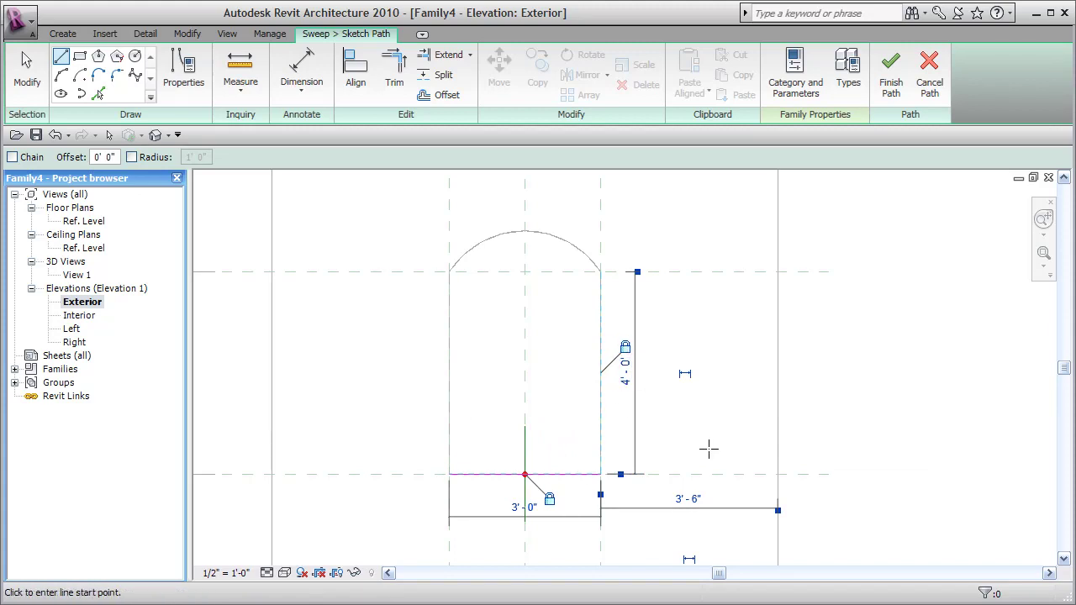
left_click(449, 272)
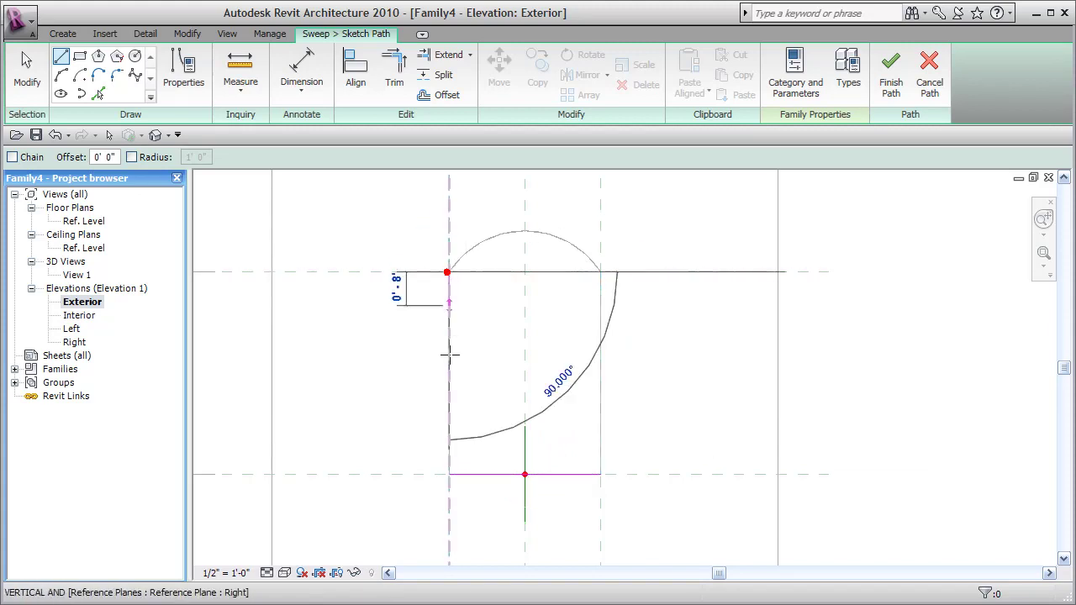
left_click(449, 474)
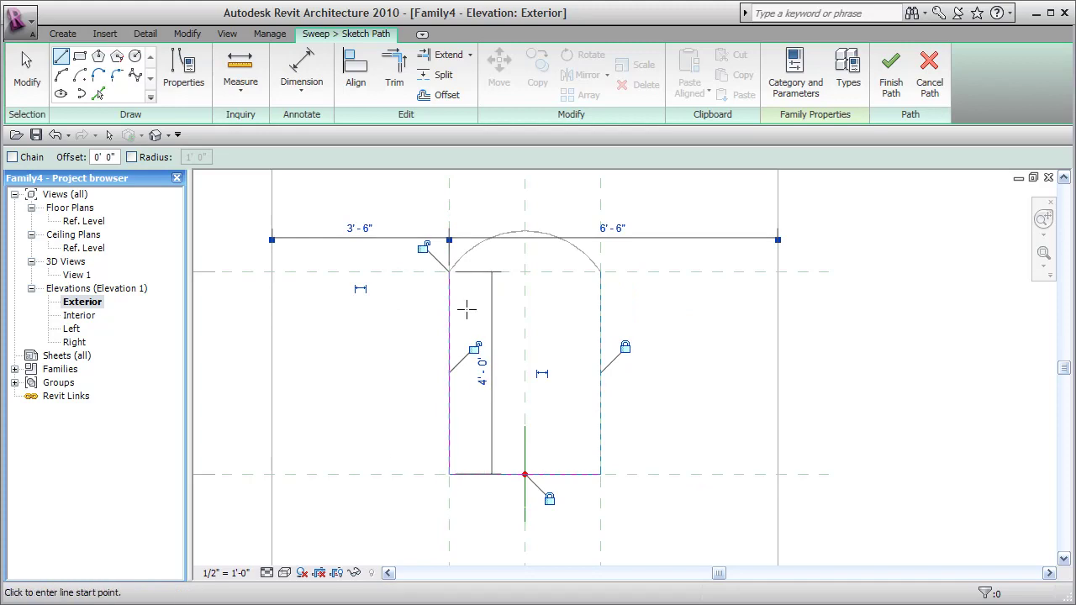
left_click(476, 347)
left_click(600, 272)
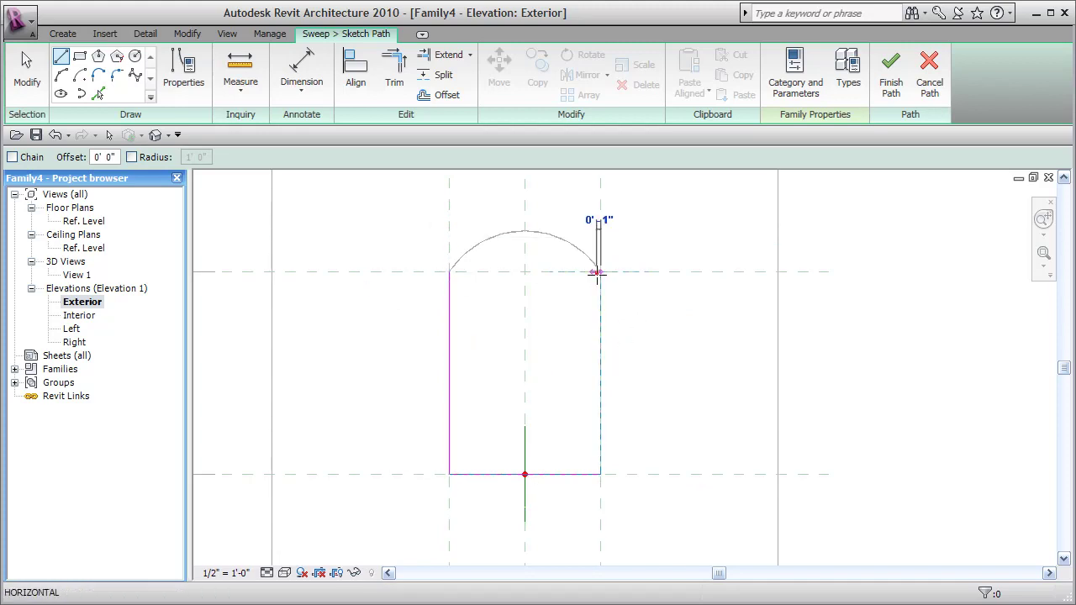
left_click(600, 475)
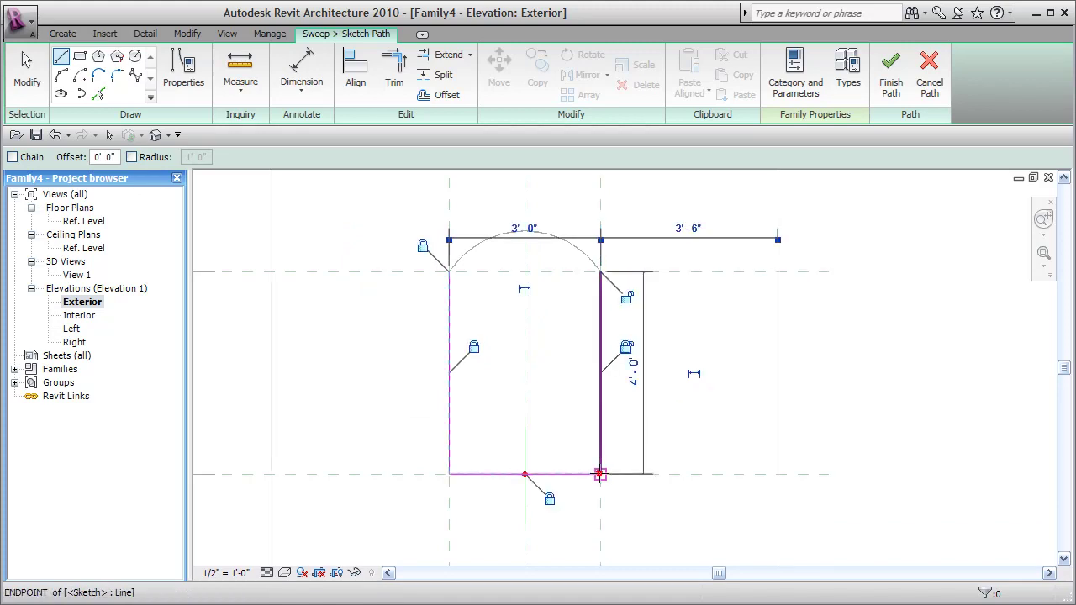
left_click(627, 297)
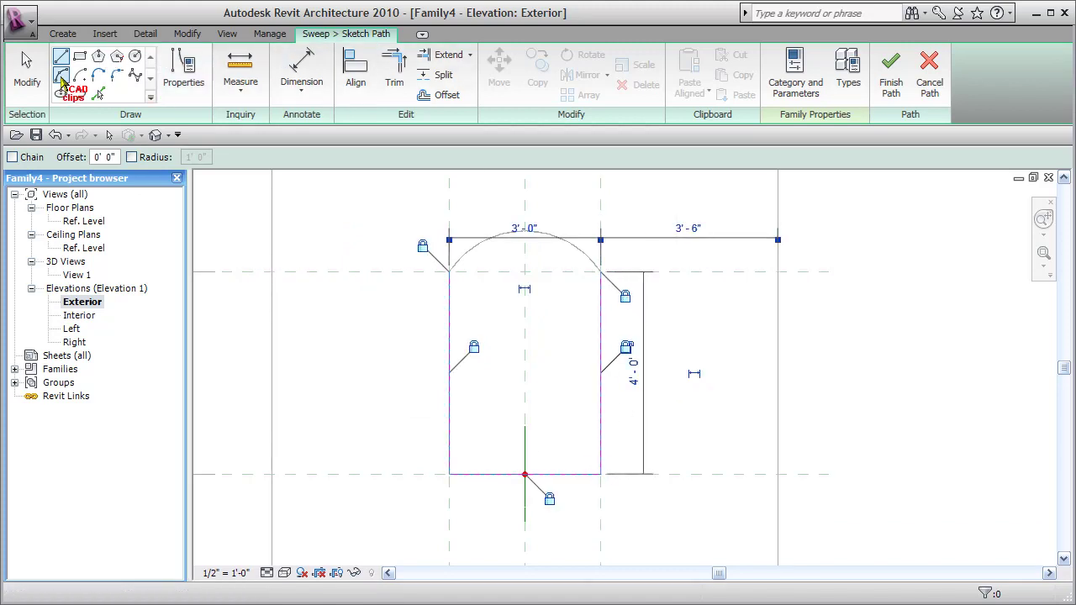
Add a Start-End-Radius arc matching the arched top between the jamb tops and finish the path
left_click(64, 76)
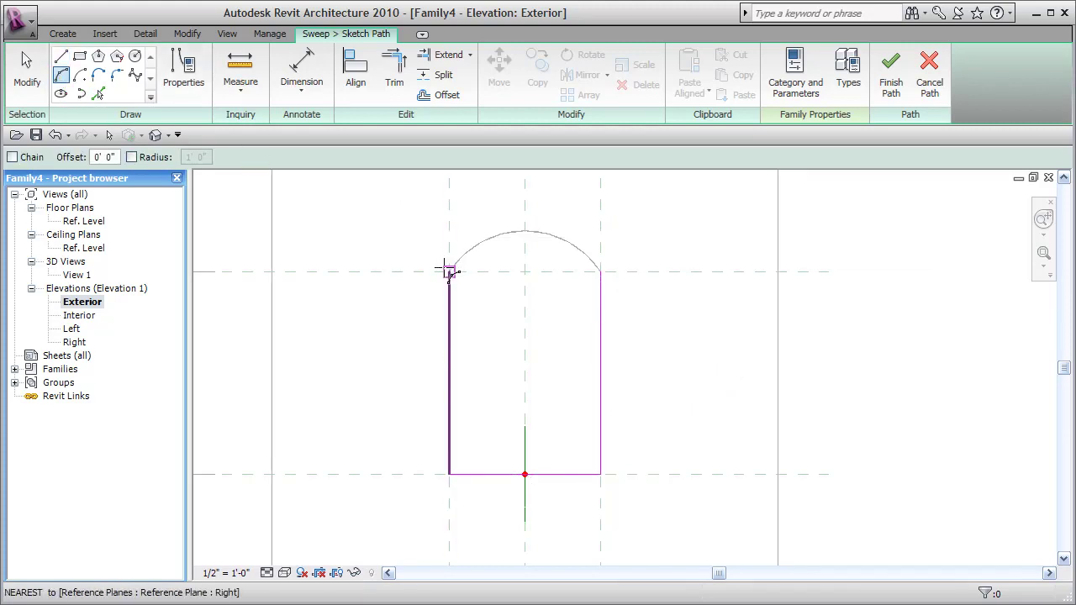
left_click(446, 272)
left_click(600, 272)
left_click(524, 230)
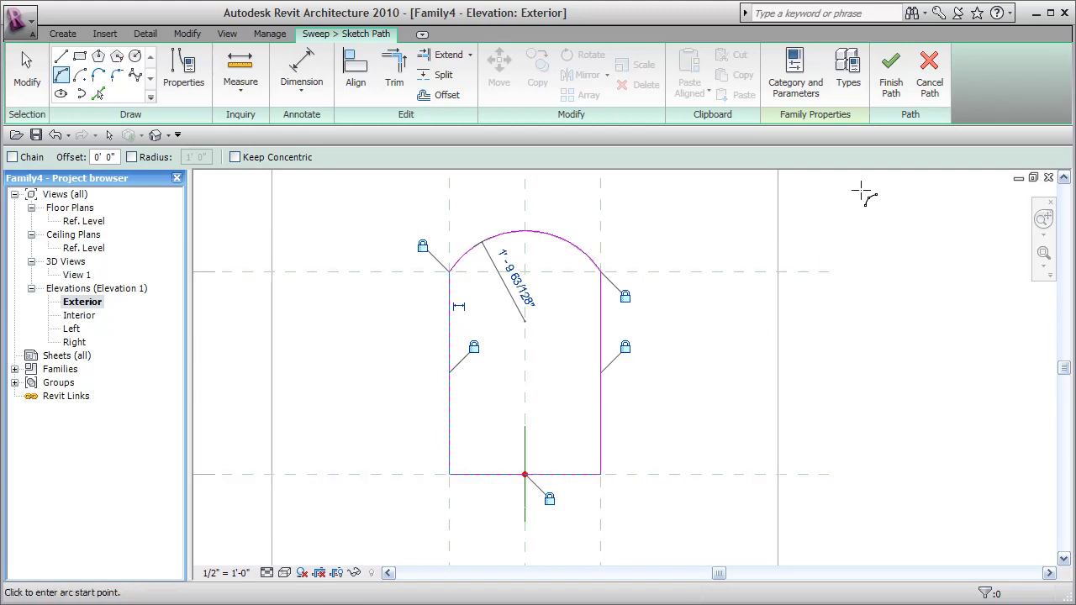
left_click(891, 77)
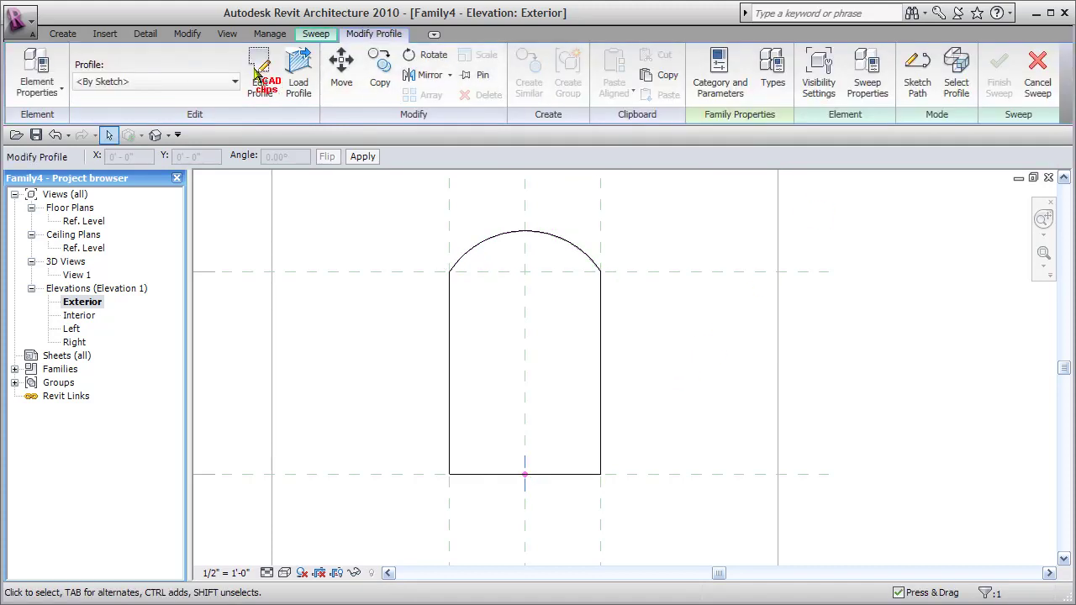
Edit the sweep profile in Elevation: Right, zoomed in, with the Line tool active
left_click(256, 77)
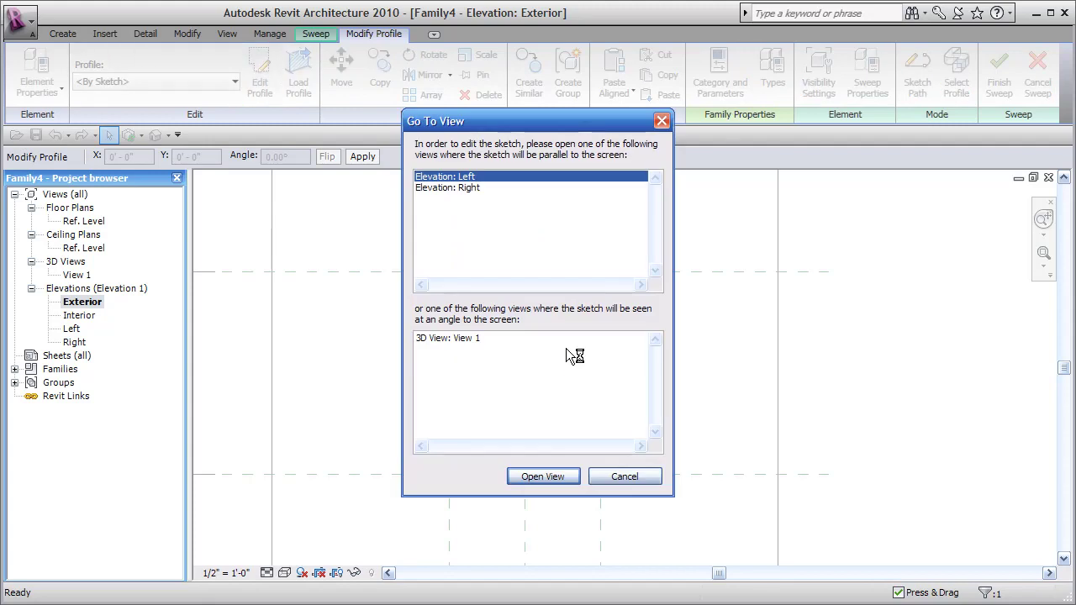
left_click(466, 187)
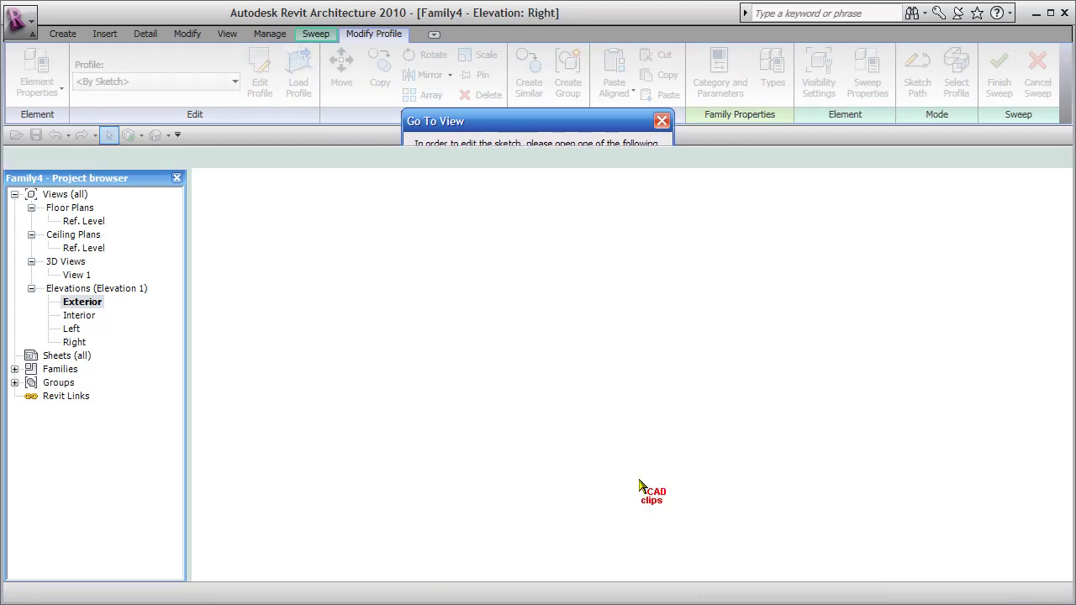
scroll(425, 345, "up", 2)
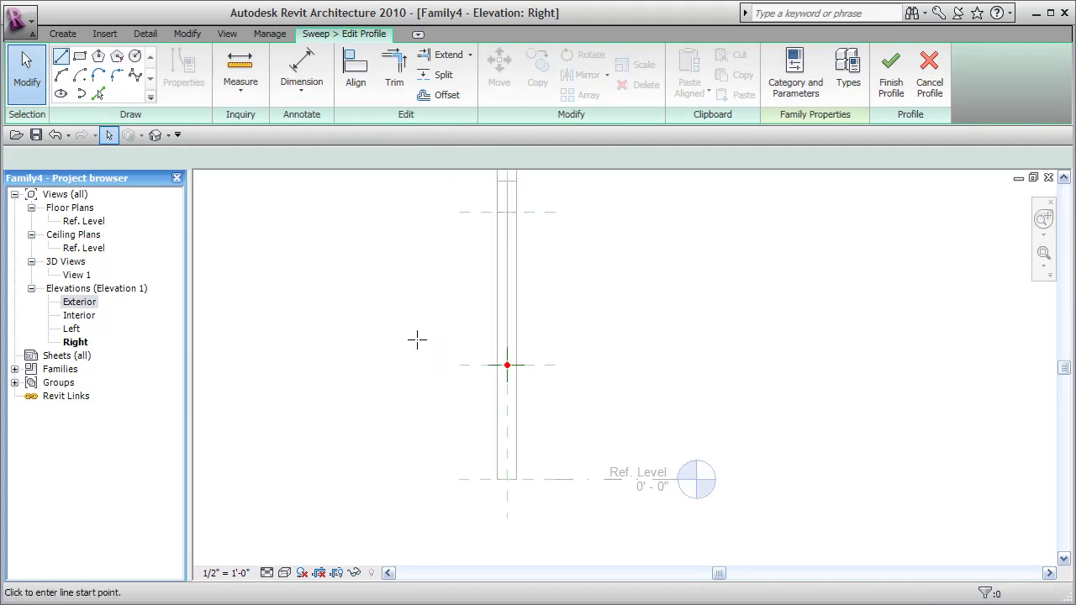
scroll(455, 393, "up", 2)
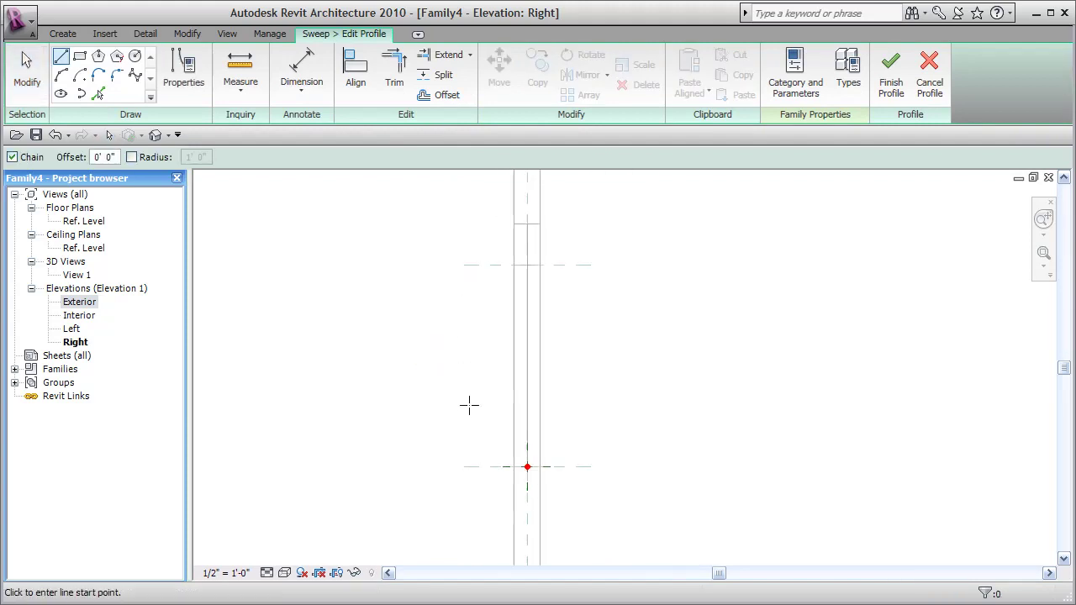
scroll(578, 481, "up", 3)
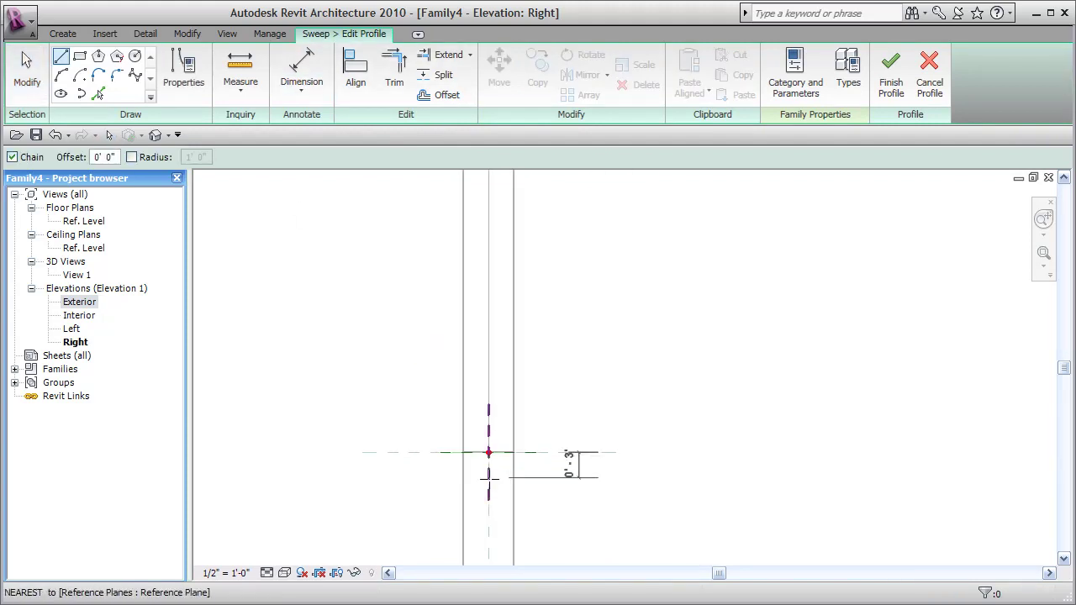
left_click(57, 54)
scroll(498, 489, "up", 2)
Draw the trim profile's lower edges and raised step, running back to the wall
left_click(531, 424)
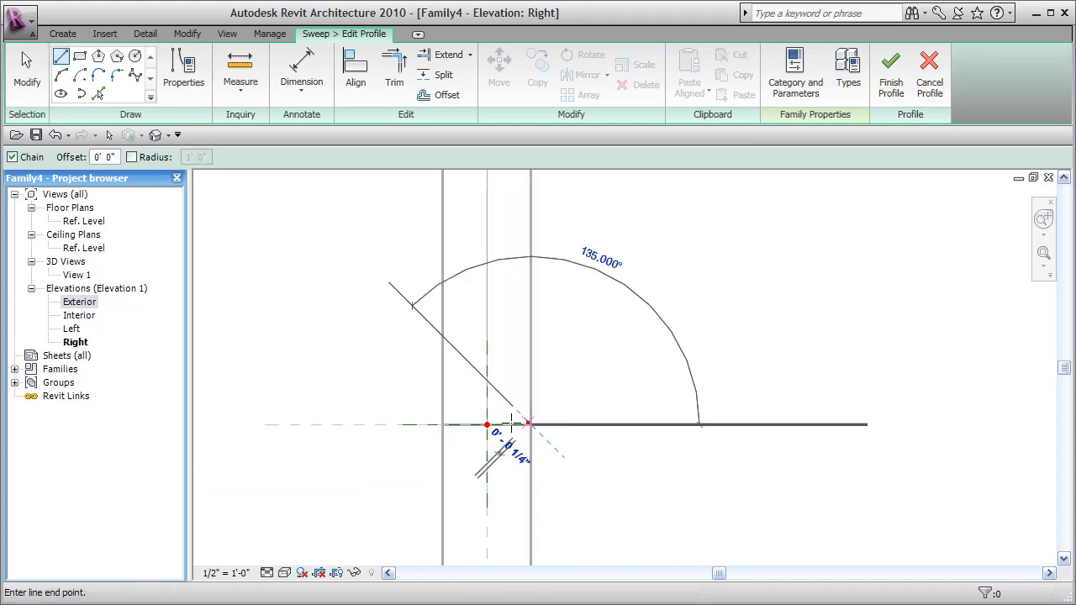
left_click(442, 424)
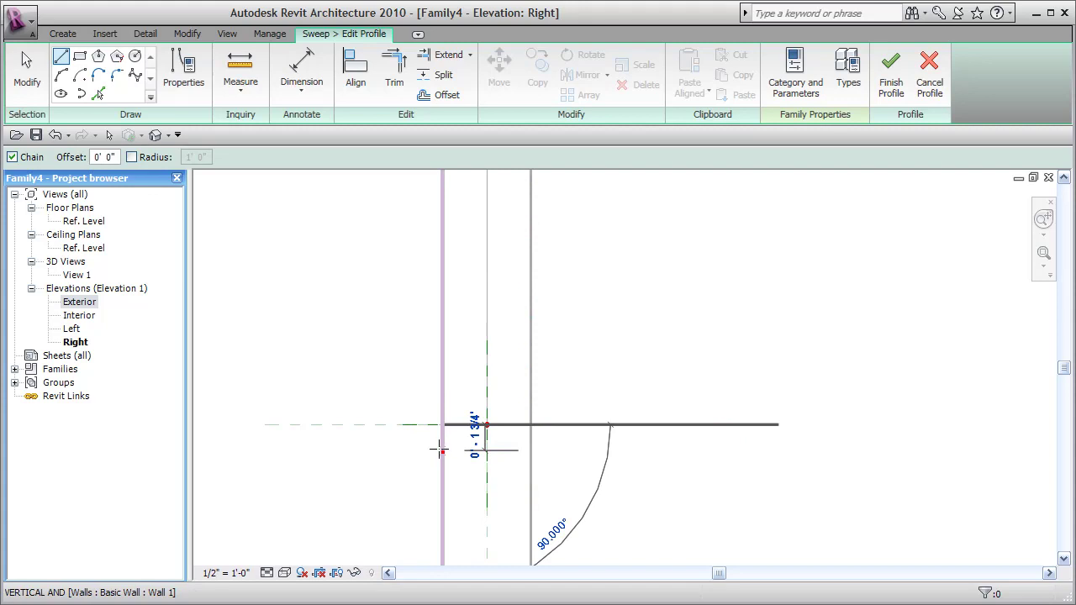
left_click(442, 452)
left_click(420, 451)
left_click(419, 402)
left_click(471, 402)
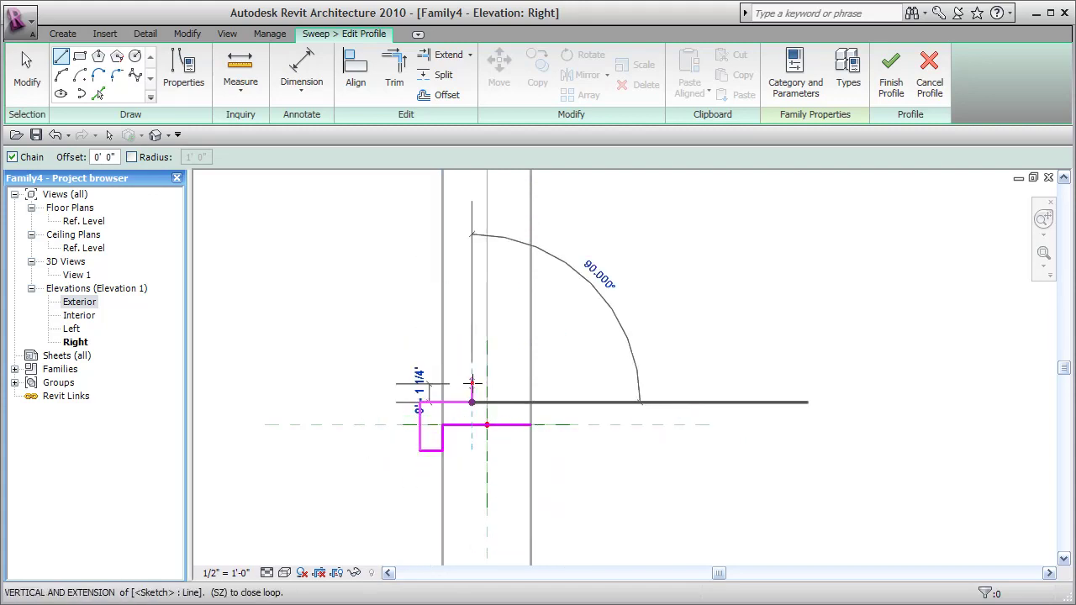
left_click(471, 383)
left_click(494, 383)
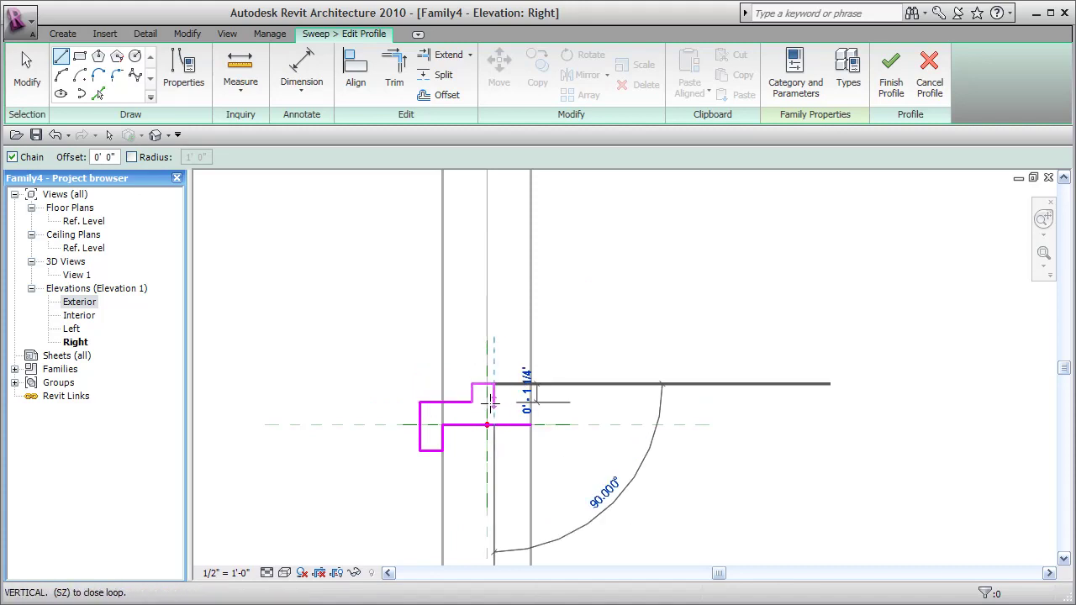
left_click(494, 402)
left_click(530, 402)
Add the sloped outer edge and bottom to close the profile loop, then finish the profile
scroll(577, 412, "up", 2)
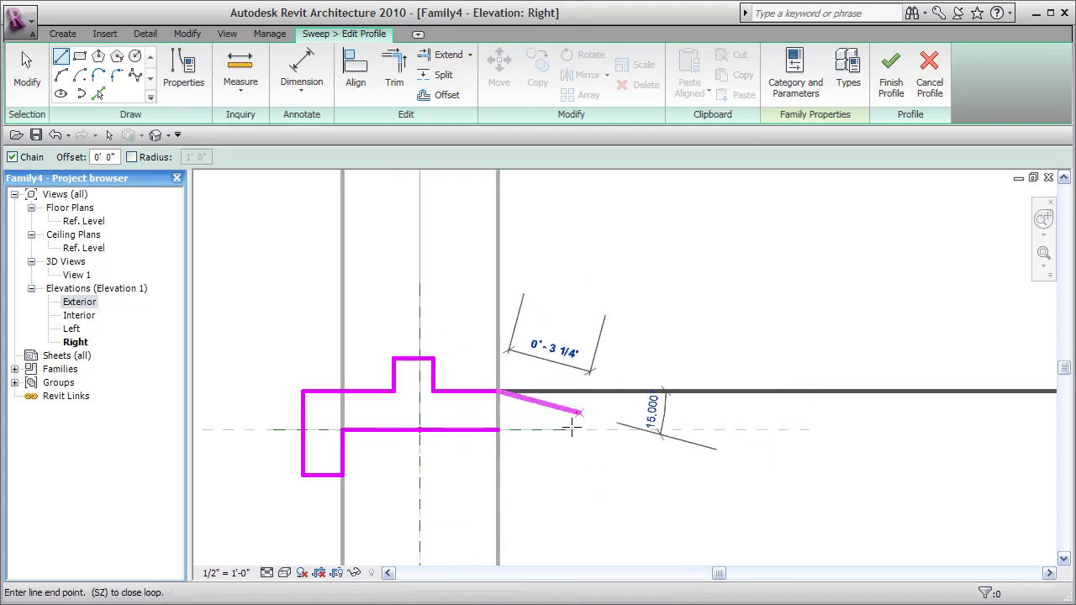
left_click(577, 414)
left_click(578, 446)
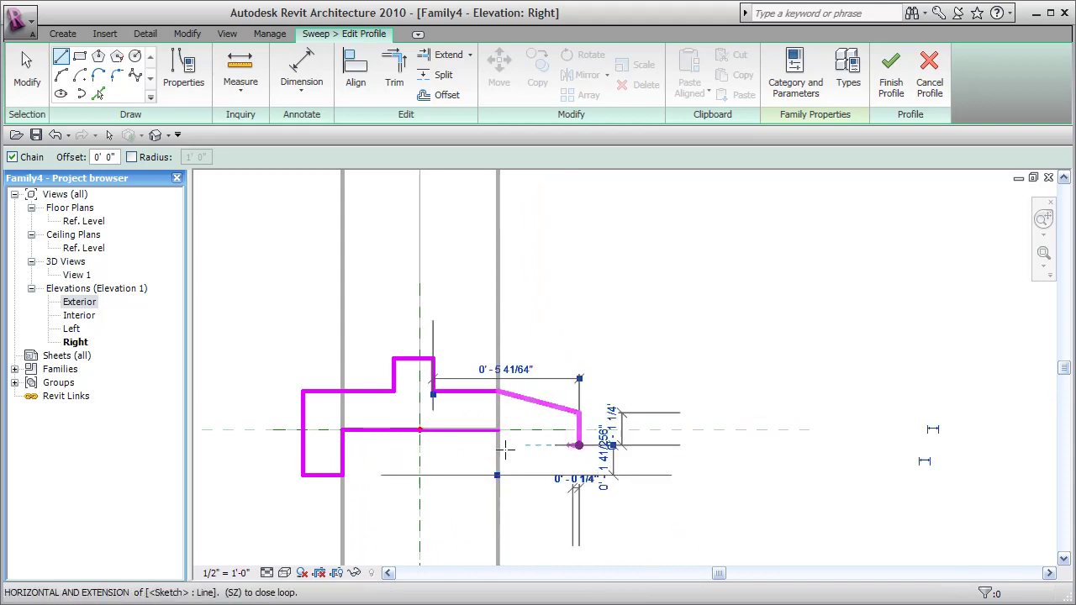
left_click(497, 446)
left_click(542, 460)
scroll(562, 474, "down", 4)
key("Escape")
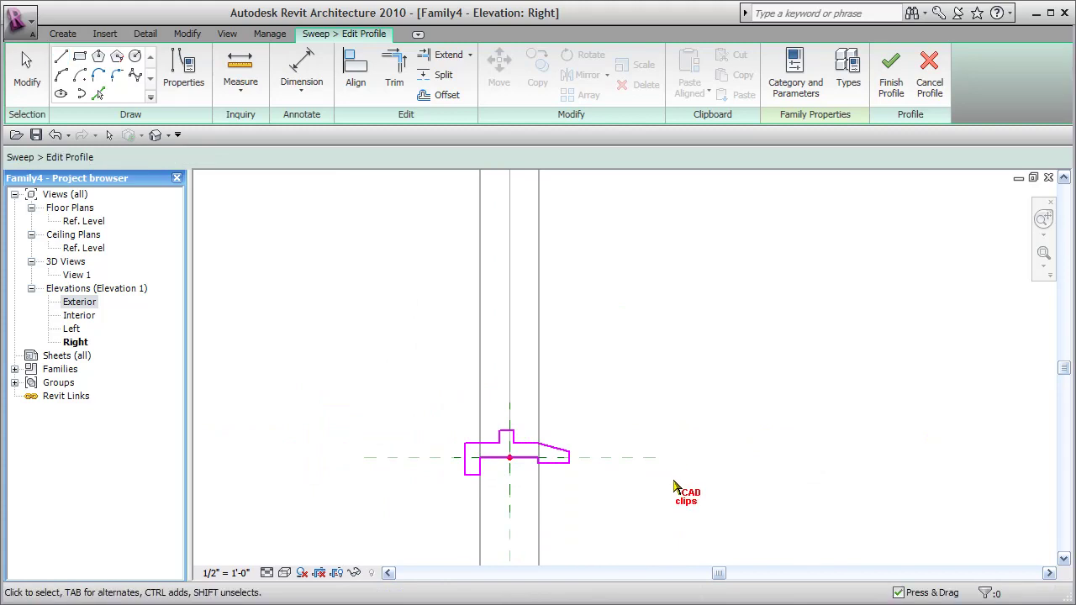
key("Escape")
left_click(890, 100)
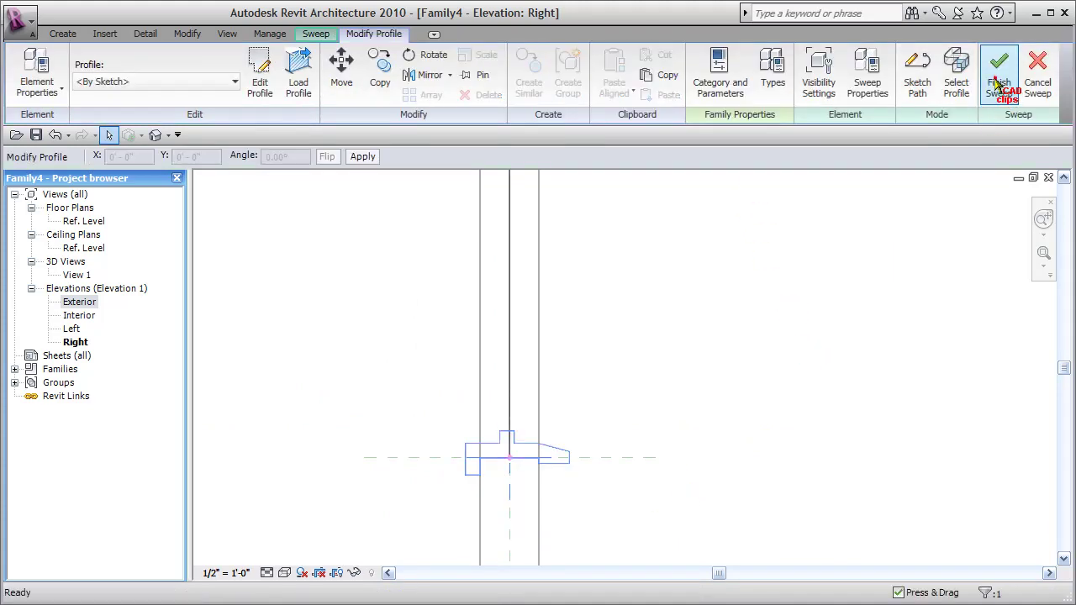
Finish the trim sweep and center the arched trim in the elevation view
left_click(1001, 84)
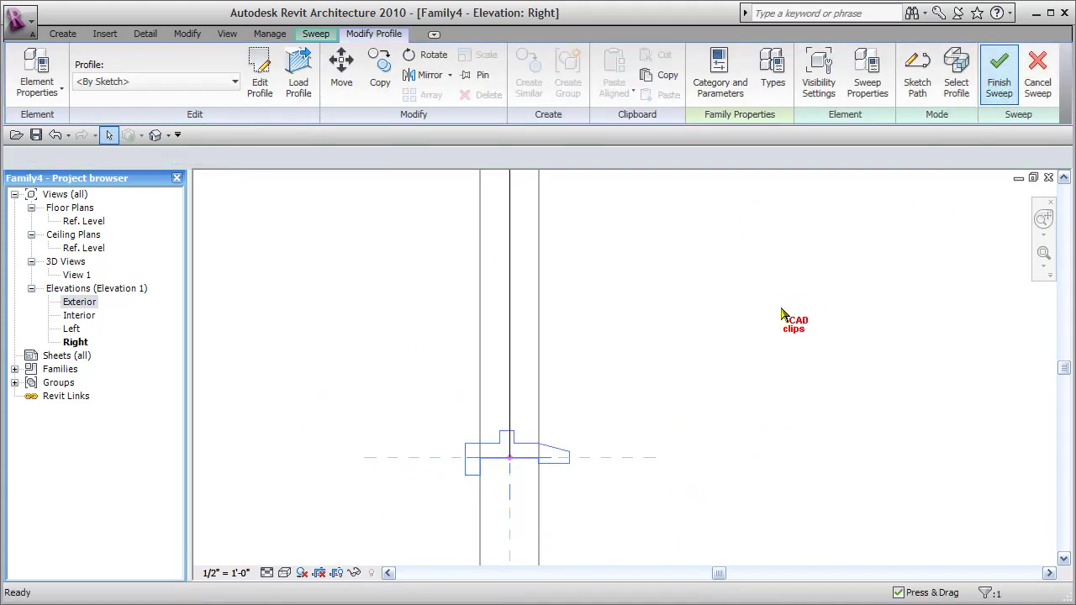
left_click(686, 358)
scroll(688, 349, "down", 3)
middle_click_drag(698, 340, 639, 393)
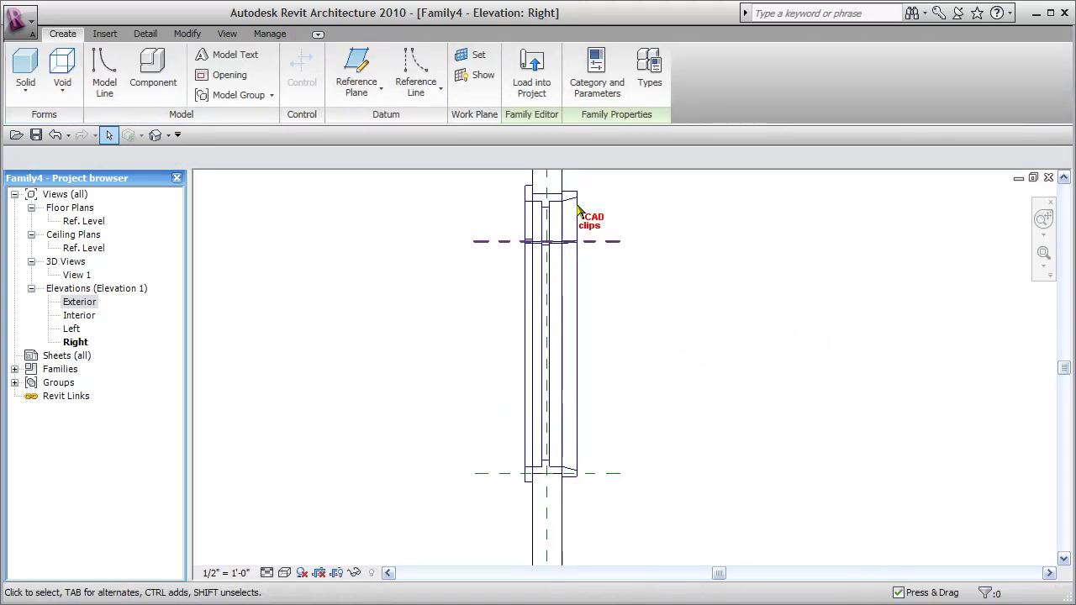
Inspect the arched trim frame obliquely in the default 3D view
left_click(154, 135)
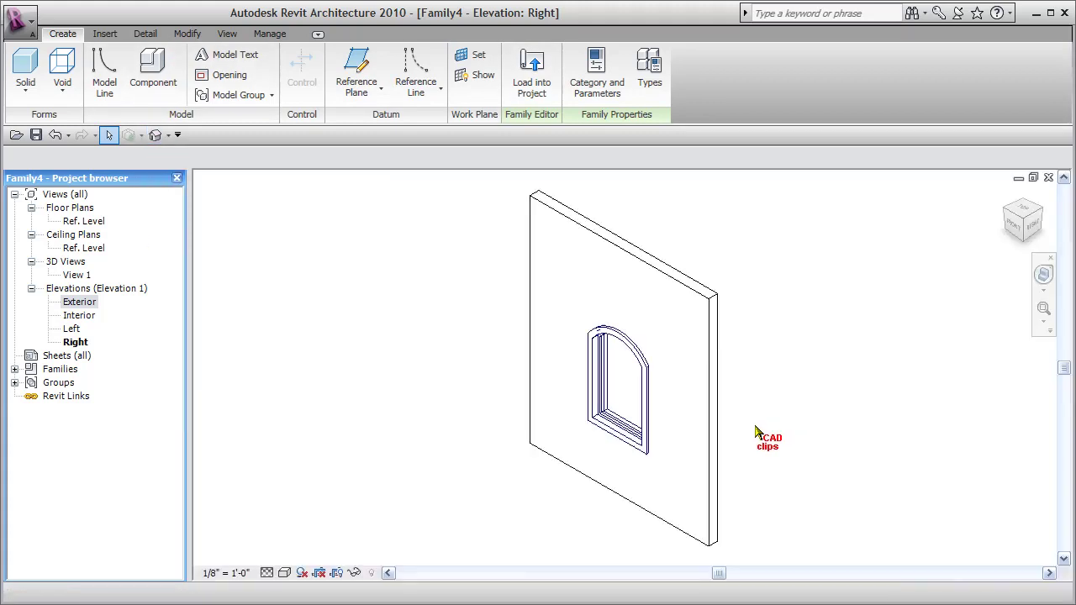
middle_click_drag(740, 482, 606, 459, "shift")
scroll(644, 348, "up", 3)
middle_click_drag(642, 343, 754, 473, "shift")
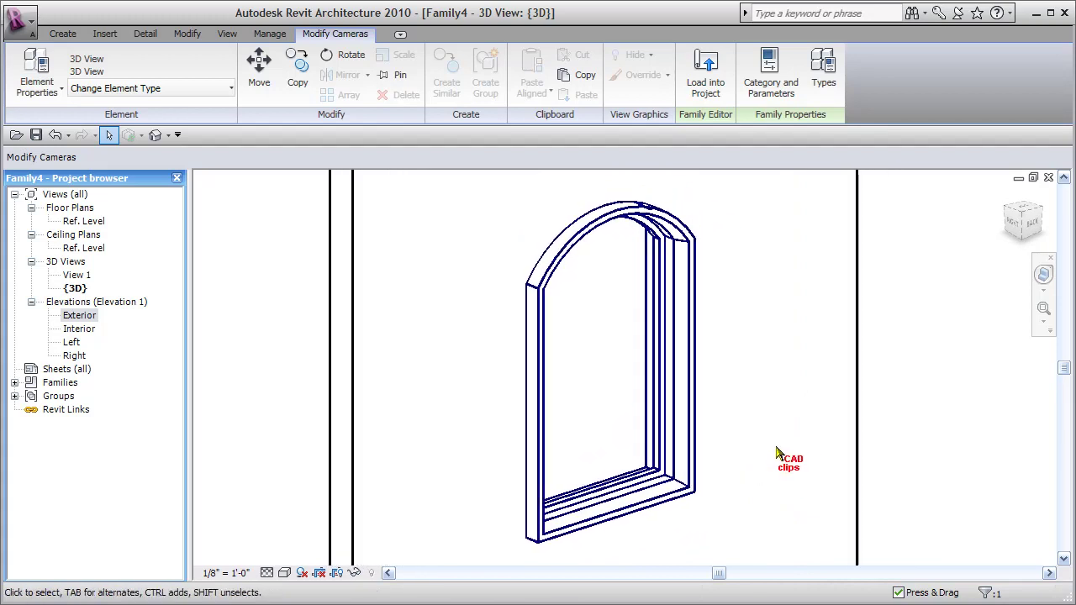